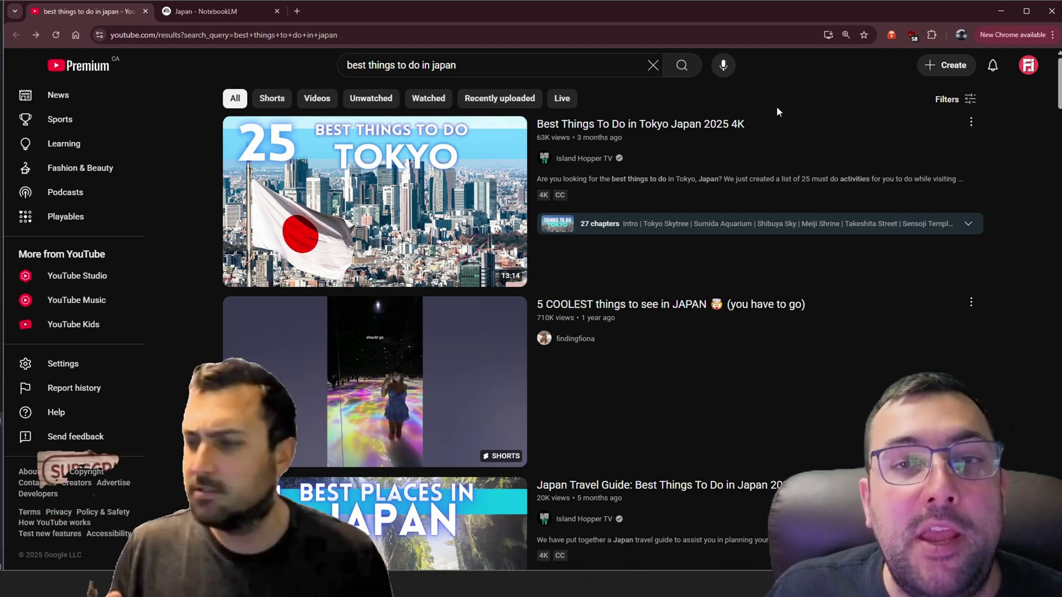
- Skim the 'best things to do in japan' YouTube results, then go to the Japan notebook
left_click_drag(353, 65, 474, 64)
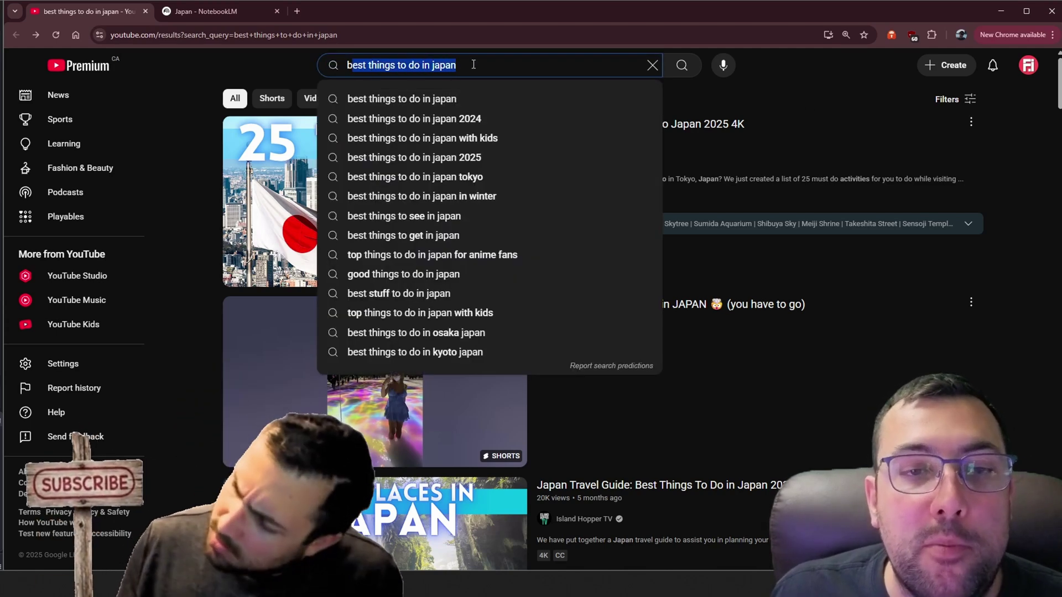
left_click(1001, 156)
scroll(984, 168, "down", 2)
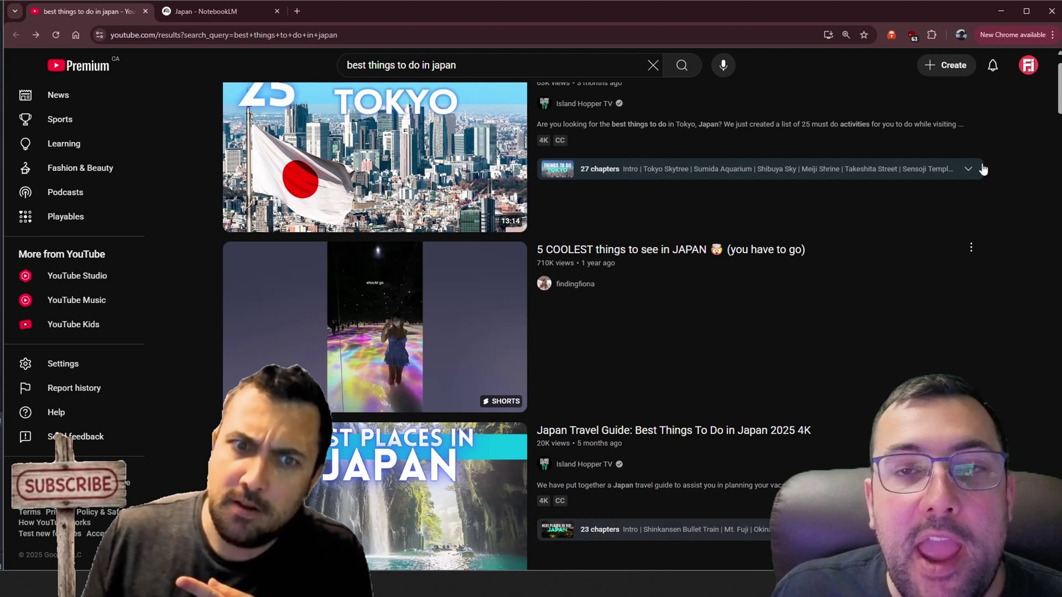
scroll(558, 253, "down", 4)
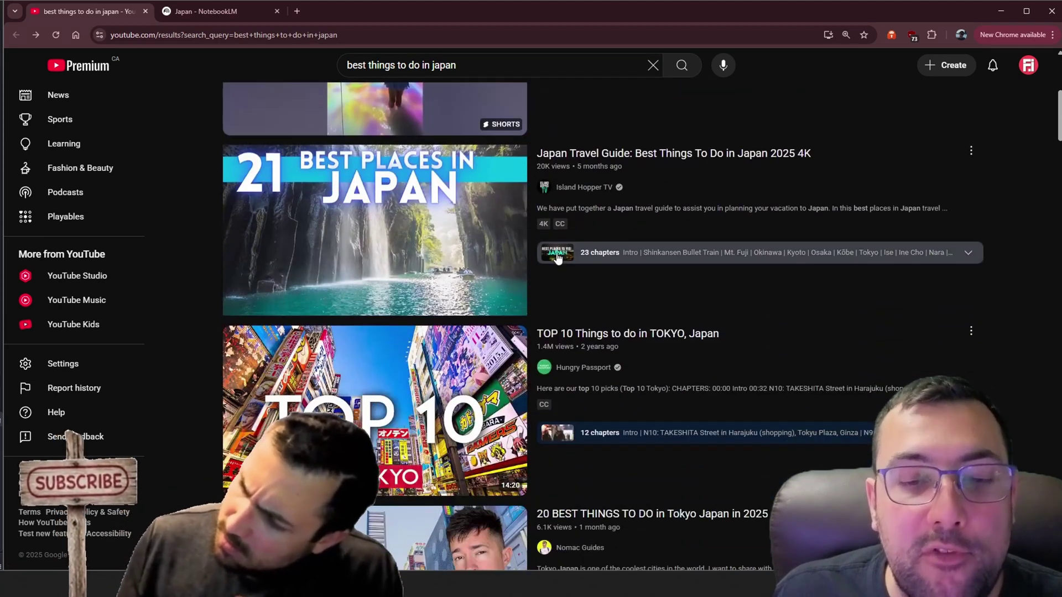
scroll(569, 317, "down", 5)
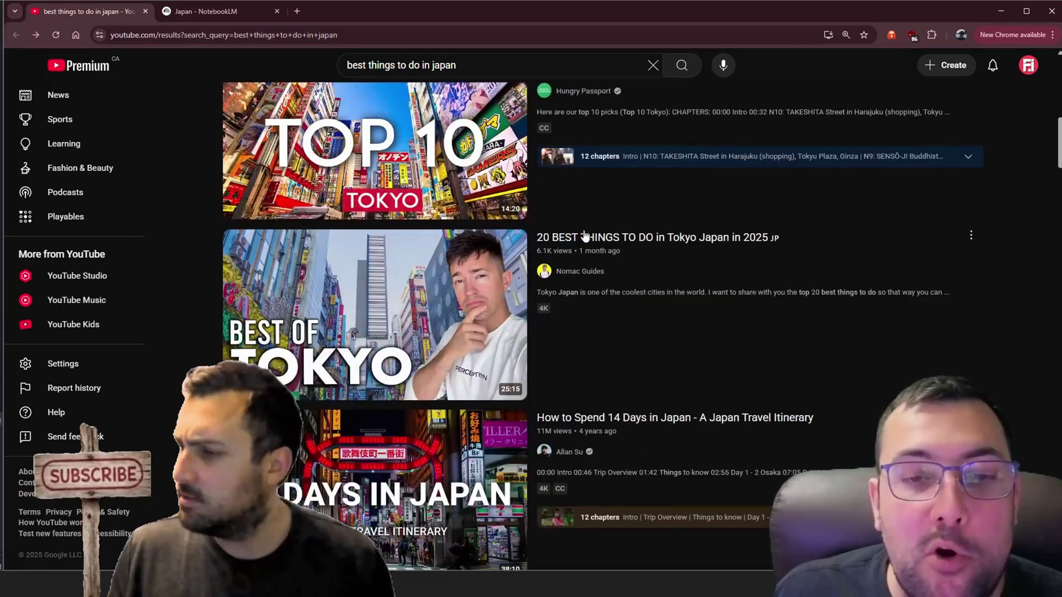
scroll(569, 317, "down", 4)
scroll(659, 283, "down", 12)
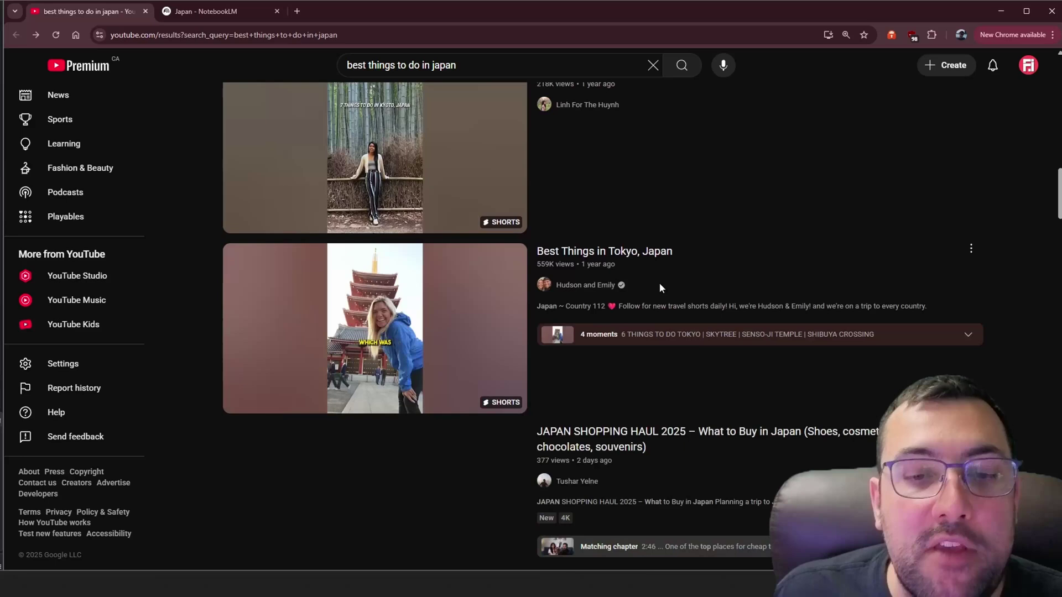
scroll(659, 289, "down", 8)
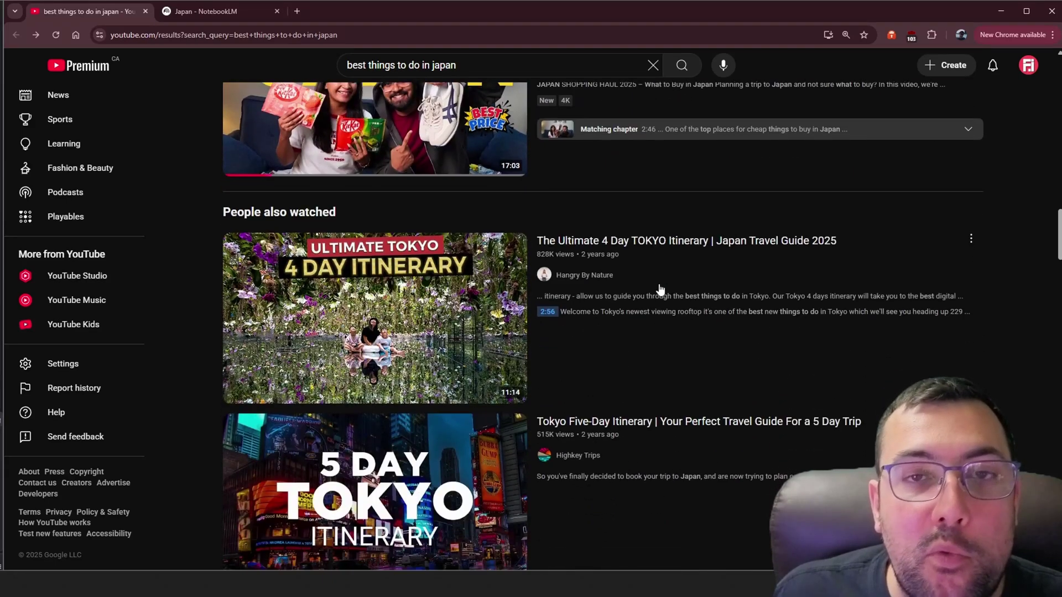
left_click(241, 12)
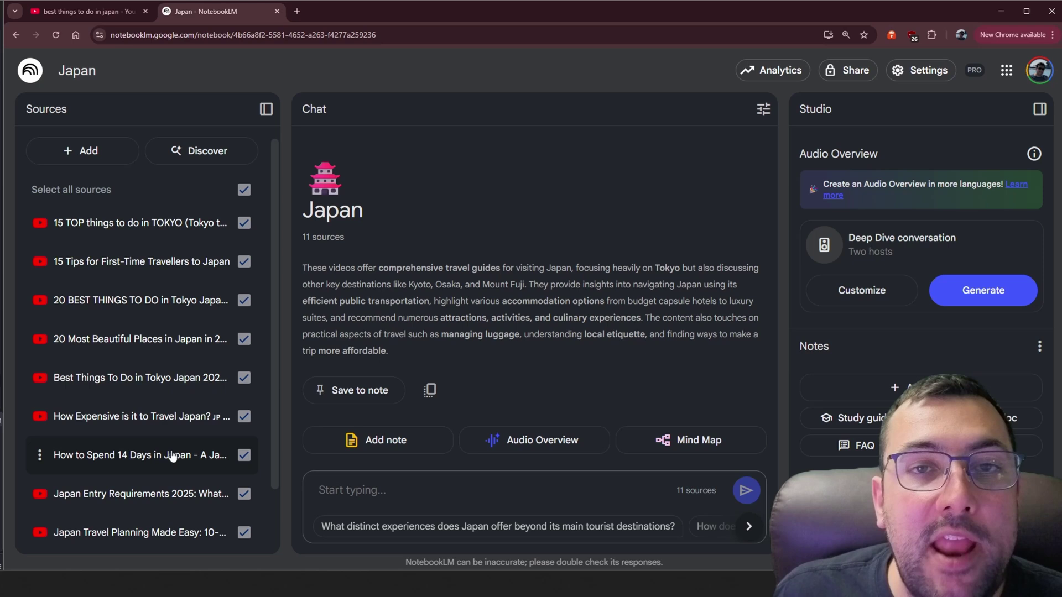
- Check the Japan notebook's 11 sources and generate a mind map from them
scroll(180, 416, "down", 2)
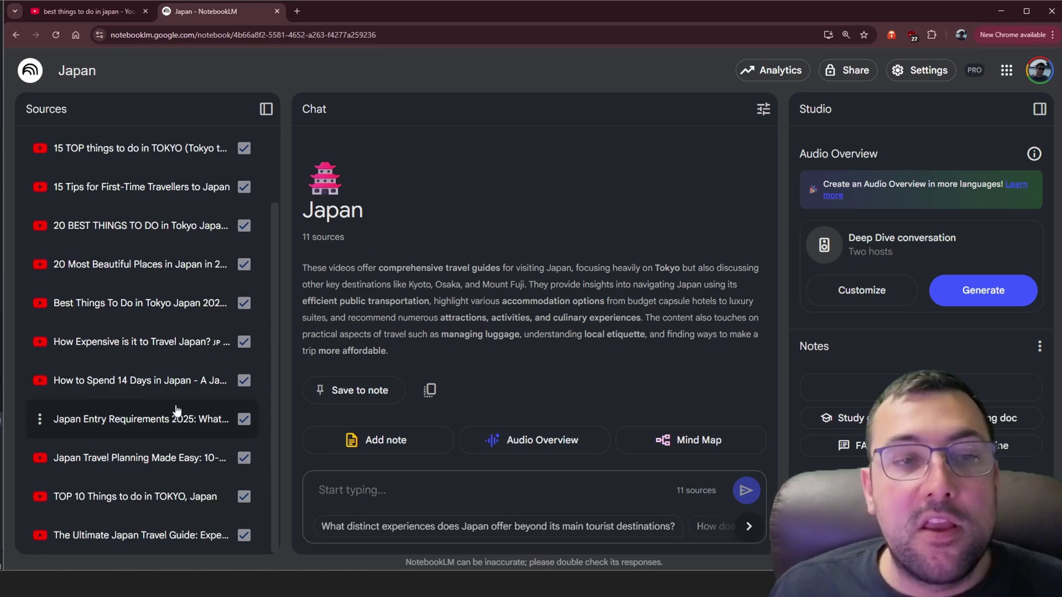
scroll(177, 410, "up", 3)
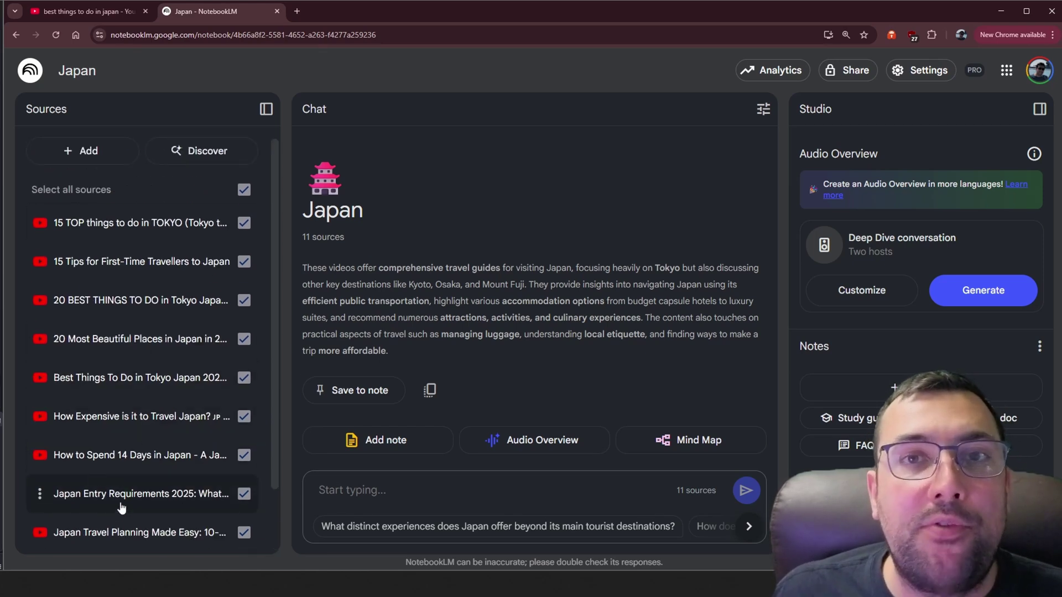
scroll(139, 451, "down", 2)
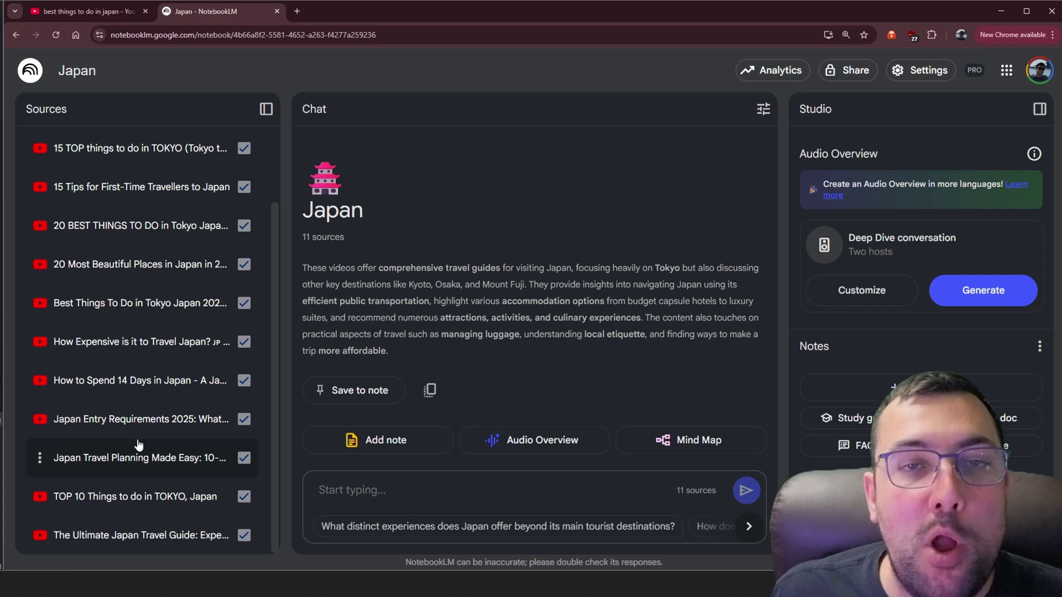
scroll(137, 440, "up", 2)
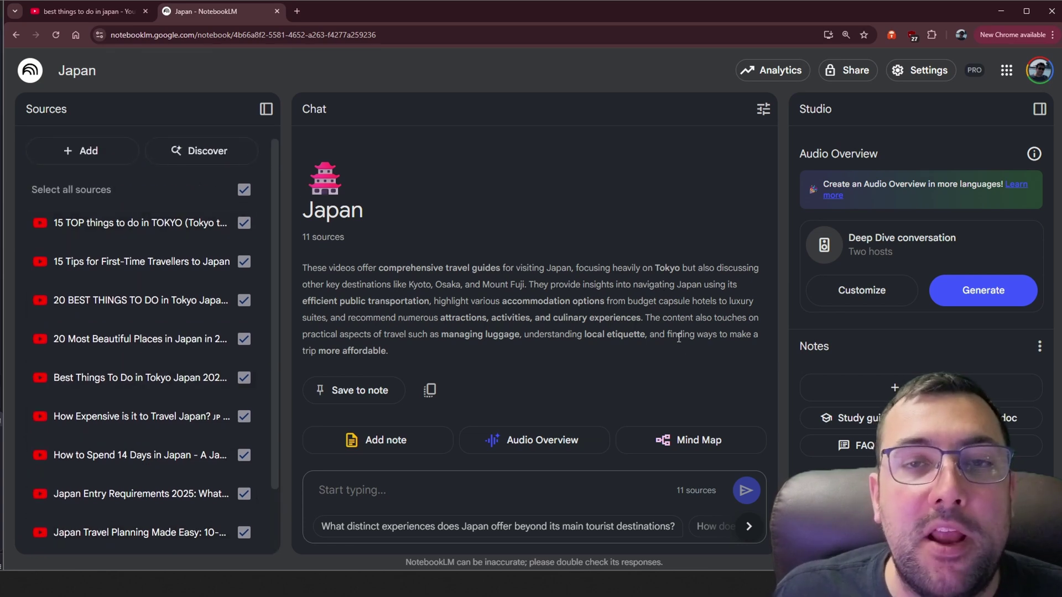
left_click(677, 436)
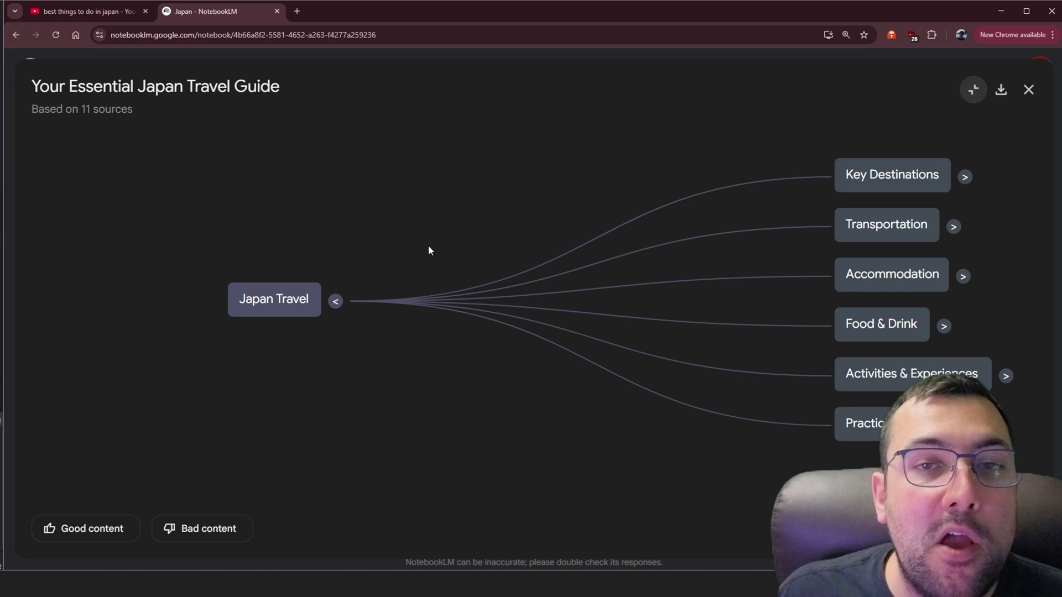
- Expand Key Destinations and Tokyo in the mind map, then collapse Tokyo again
left_click_drag(436, 253, 144, 292)
scroll(514, 205, "up", 5)
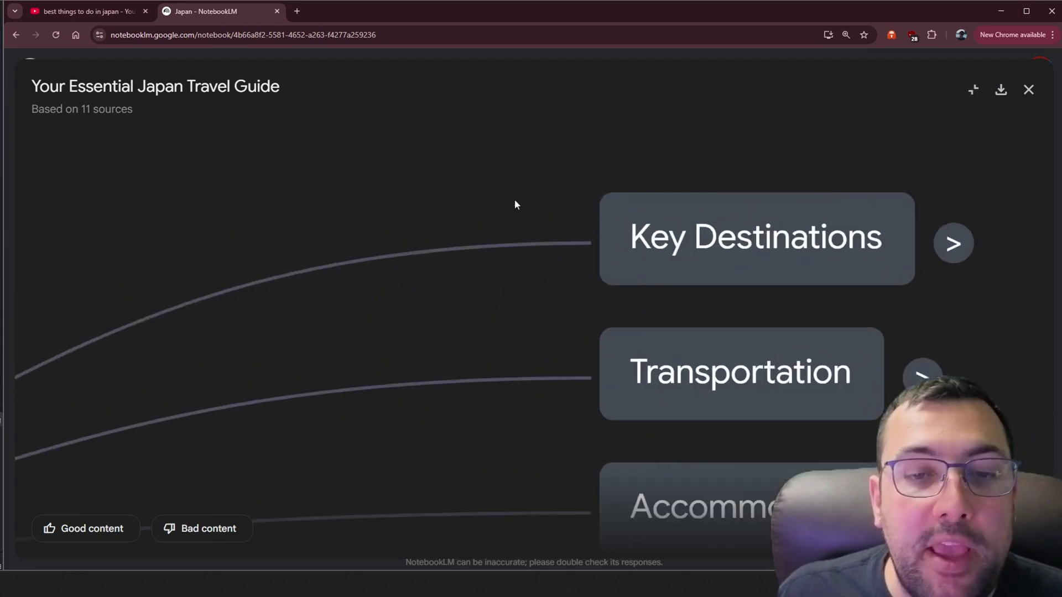
scroll(515, 204, "down", 5)
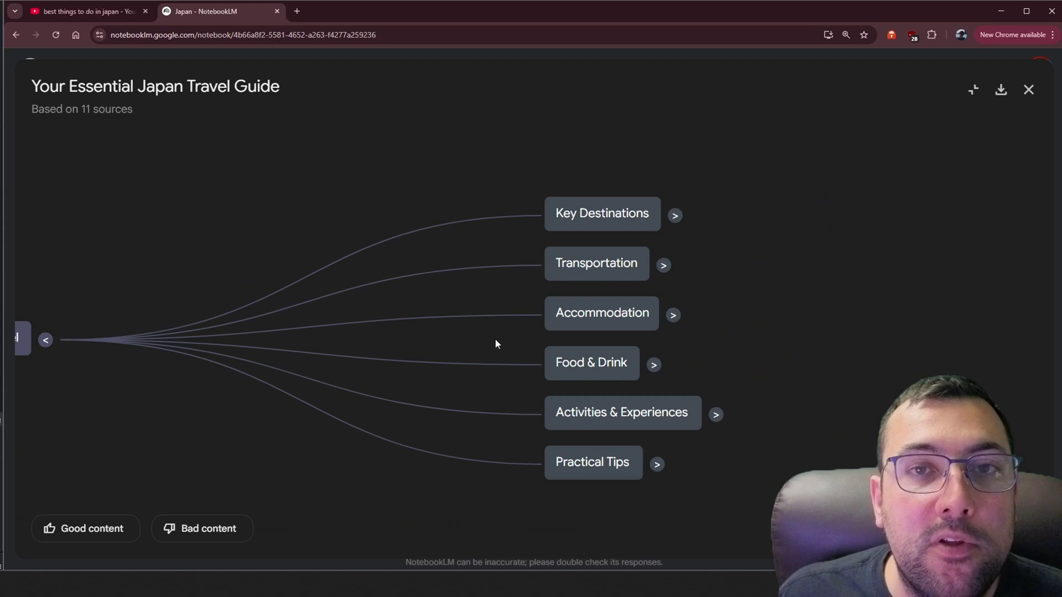
left_click_drag(496, 343, 344, 309)
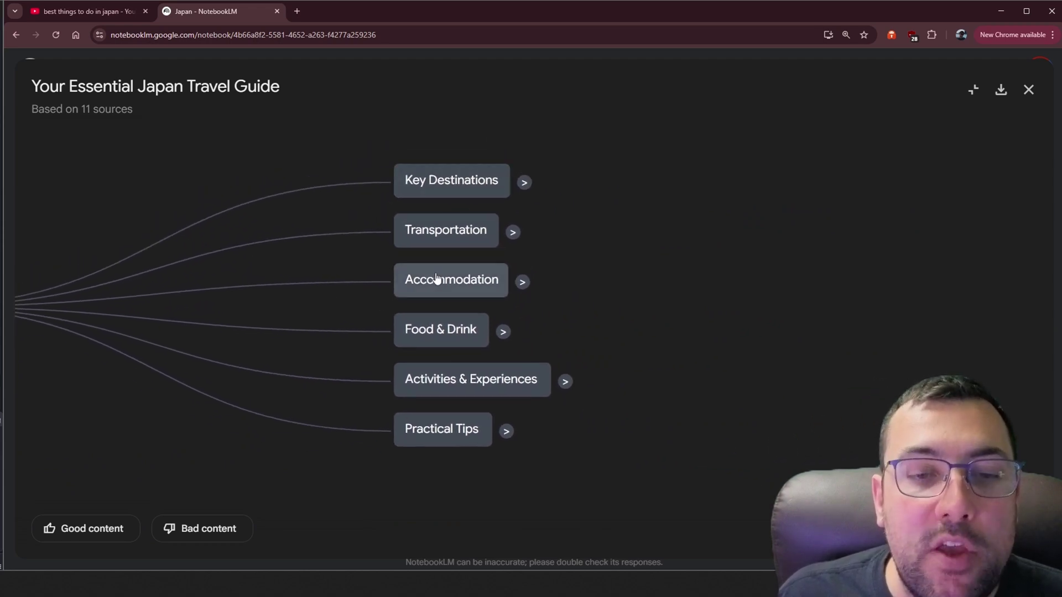
left_click_drag(382, 280, 702, 271)
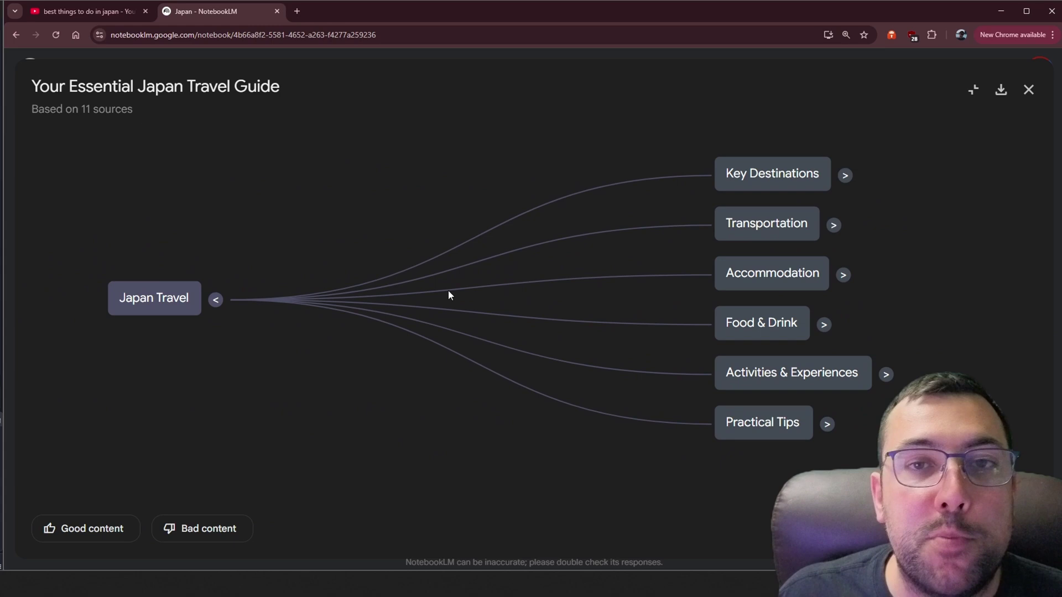
left_click_drag(448, 294, 204, 254)
scroll(413, 177, "up", 5)
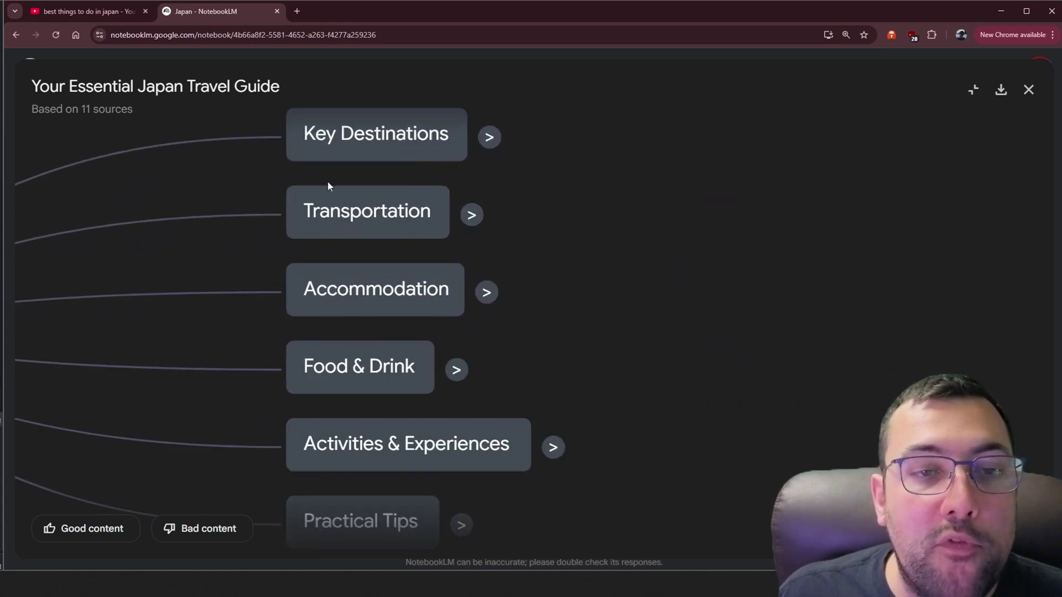
left_click(491, 157)
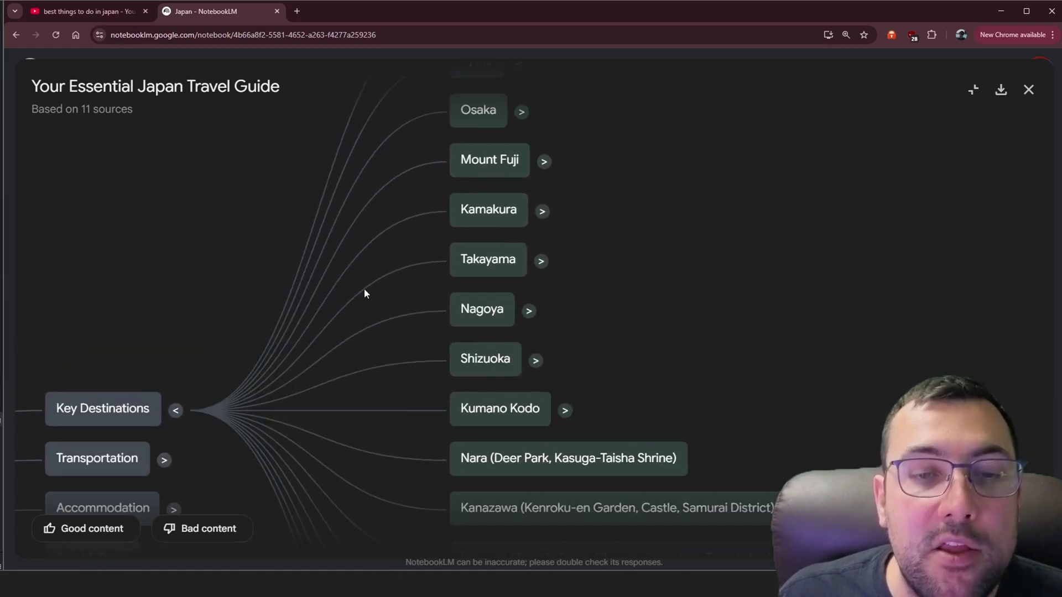
left_click(477, 254)
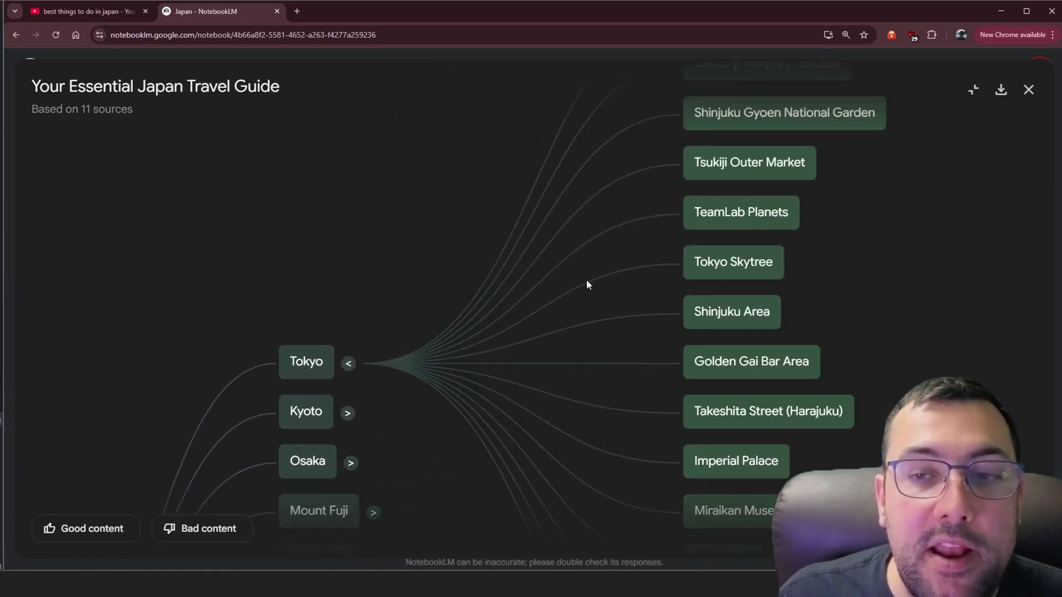
left_click_drag(586, 284, 704, 73)
left_click(542, 130)
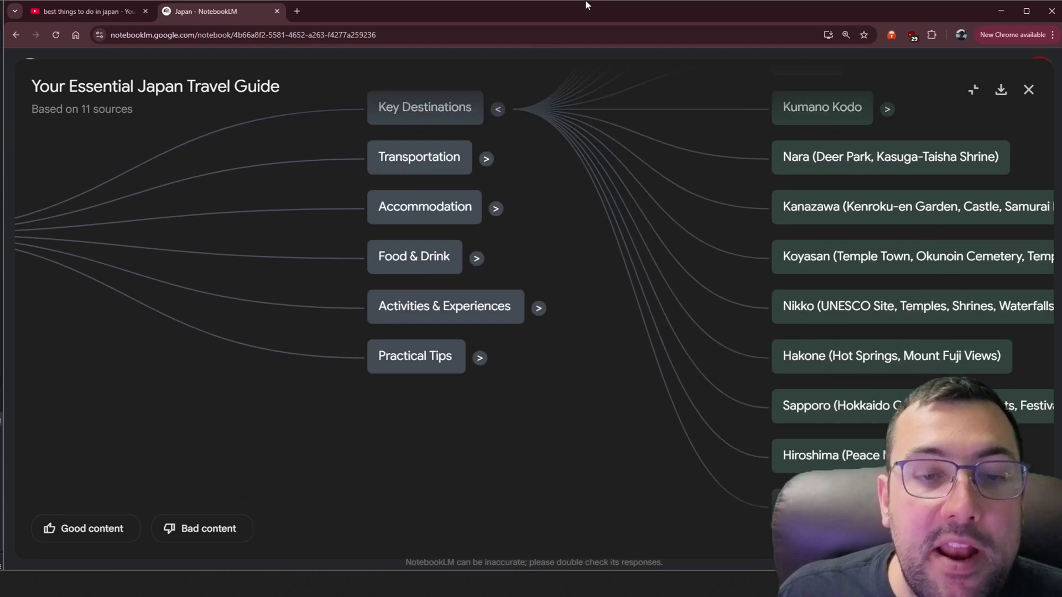
- Expand Transportation and Trains, then send Shinkansen (Bullet Train) to the chat
left_click(427, 255)
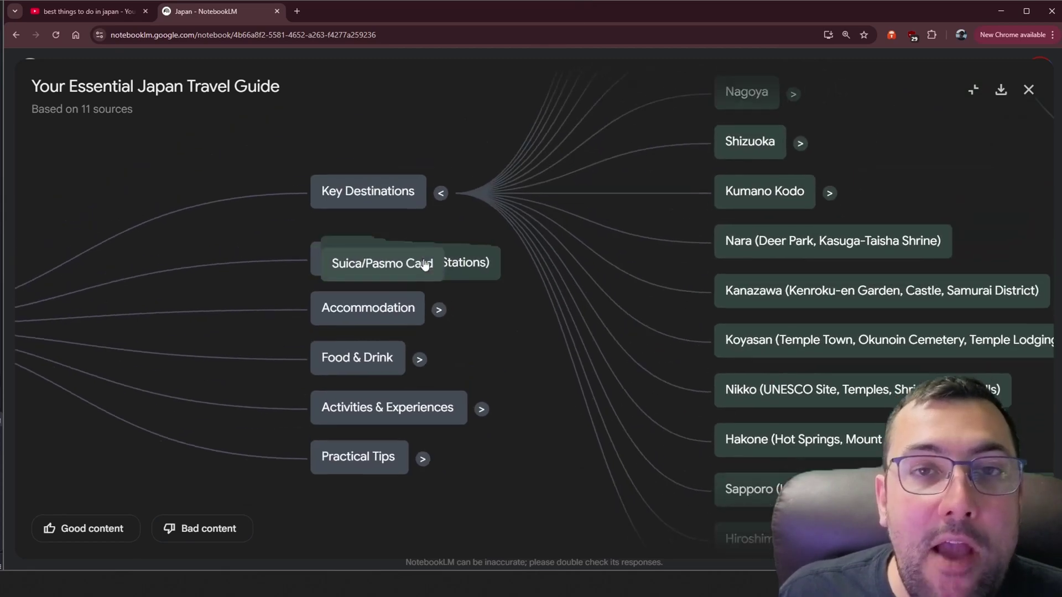
left_click_drag(389, 301, 294, 300)
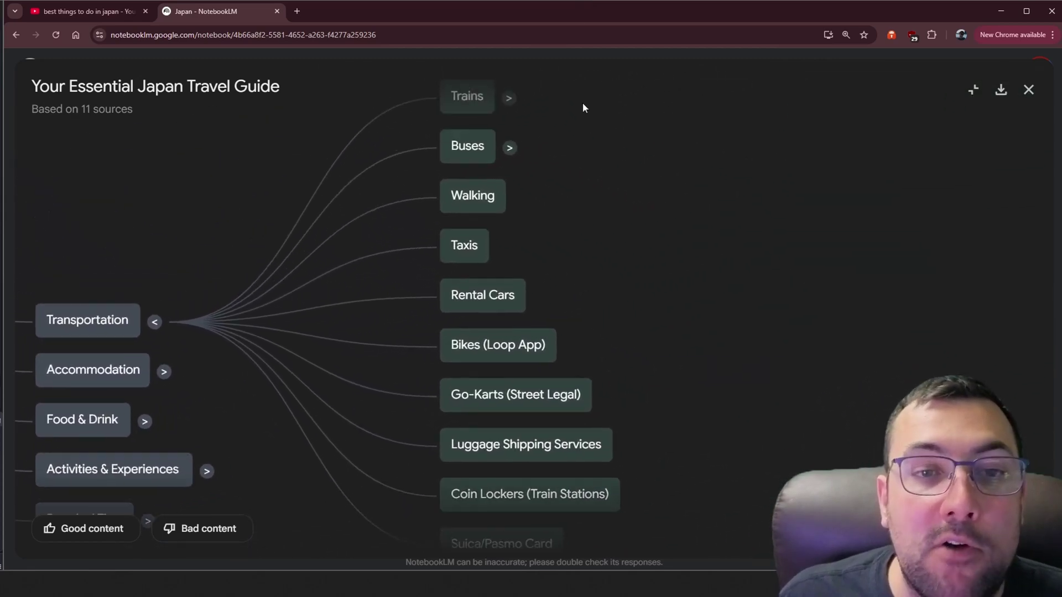
left_click(511, 100)
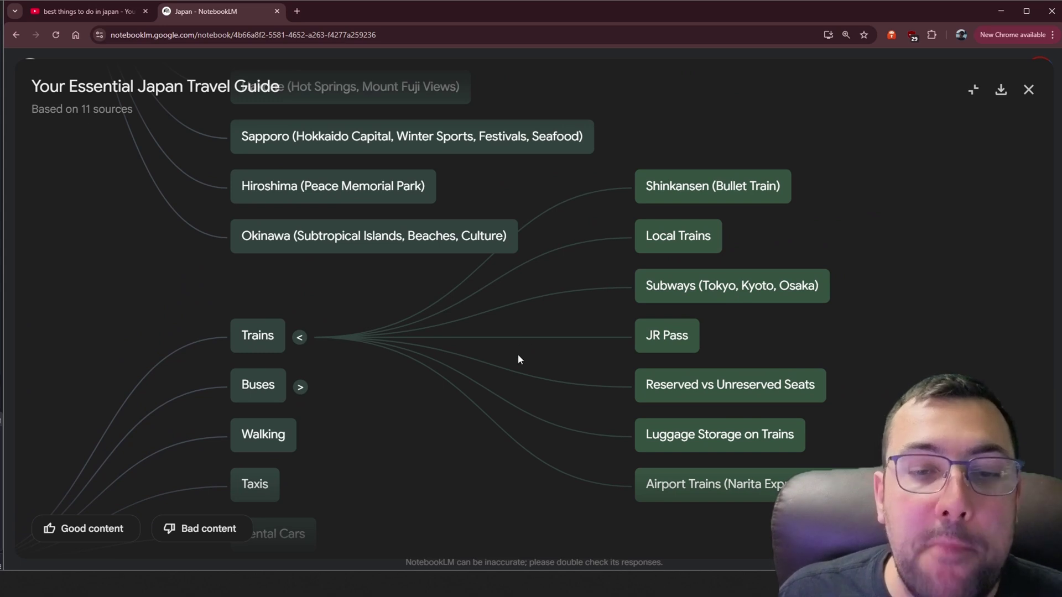
left_click_drag(449, 317, 649, 573)
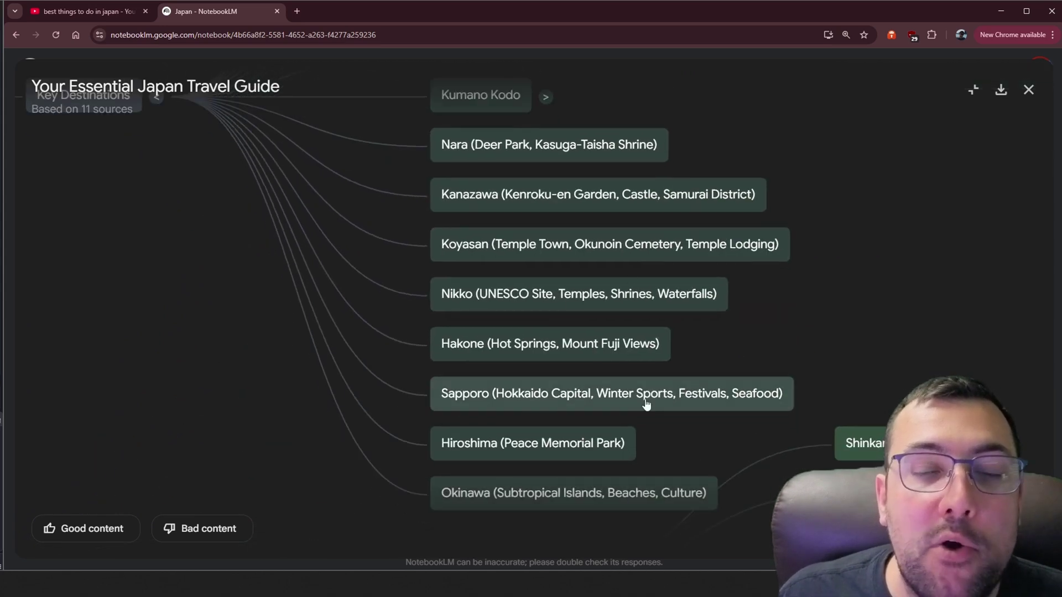
left_click_drag(645, 412, 484, 378)
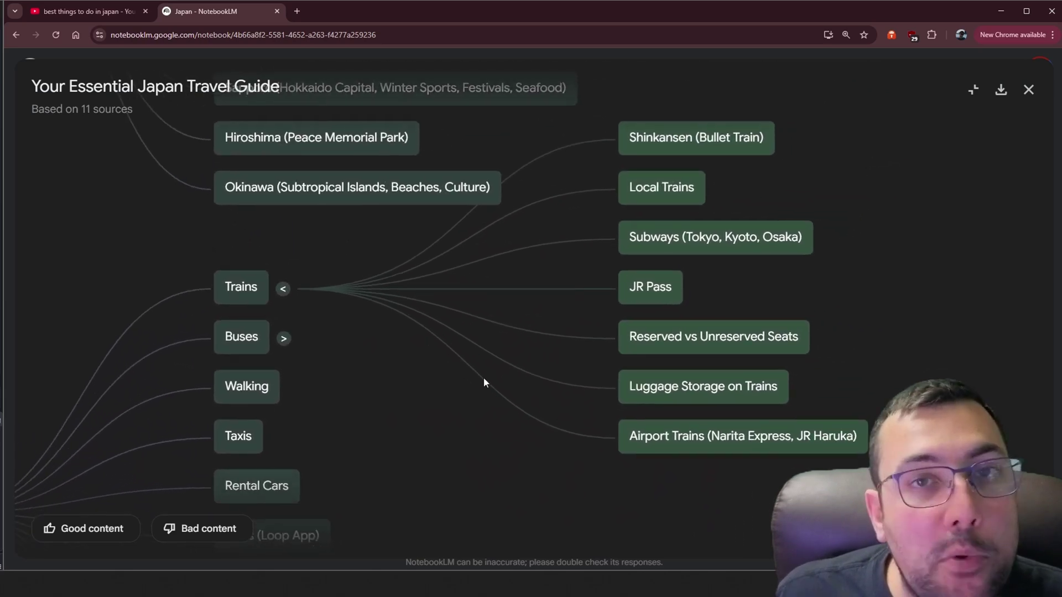
left_click(691, 138)
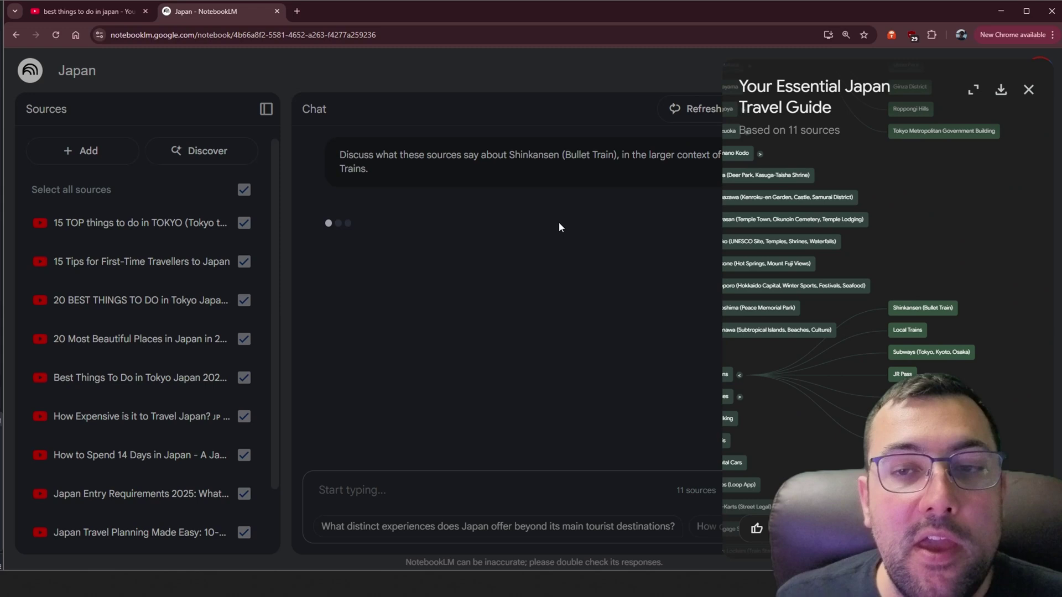
- Close the mind map, read the Shinkansen answer, and reopen Your Essential Japan Travel Guide
left_click(1030, 89)
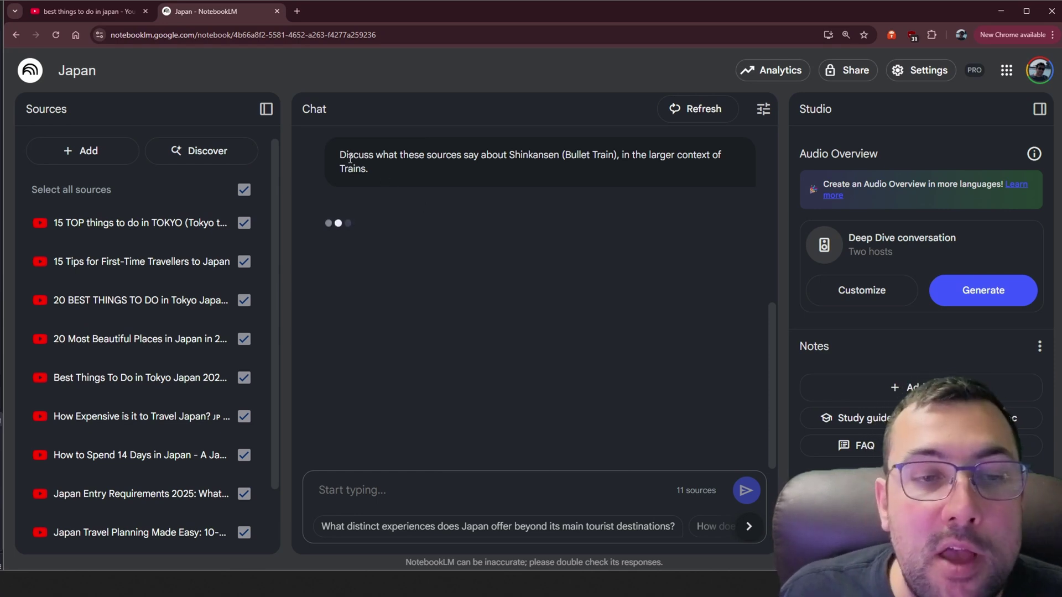
scroll(163, 231, "down", 2)
scroll(162, 313, "up", 2)
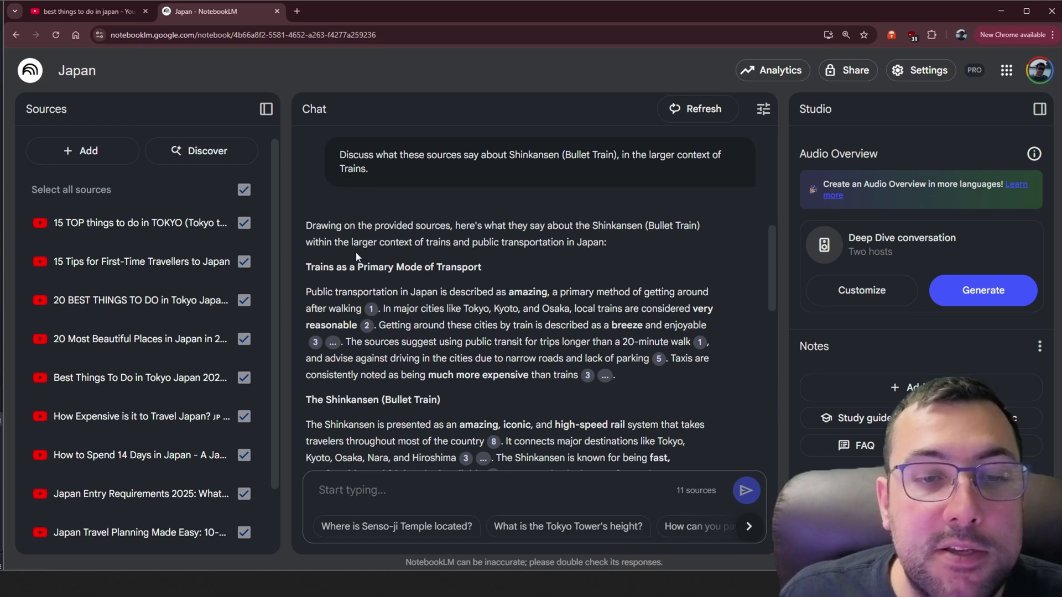
scroll(357, 252, "down", 8)
scroll(413, 252, "up", 10)
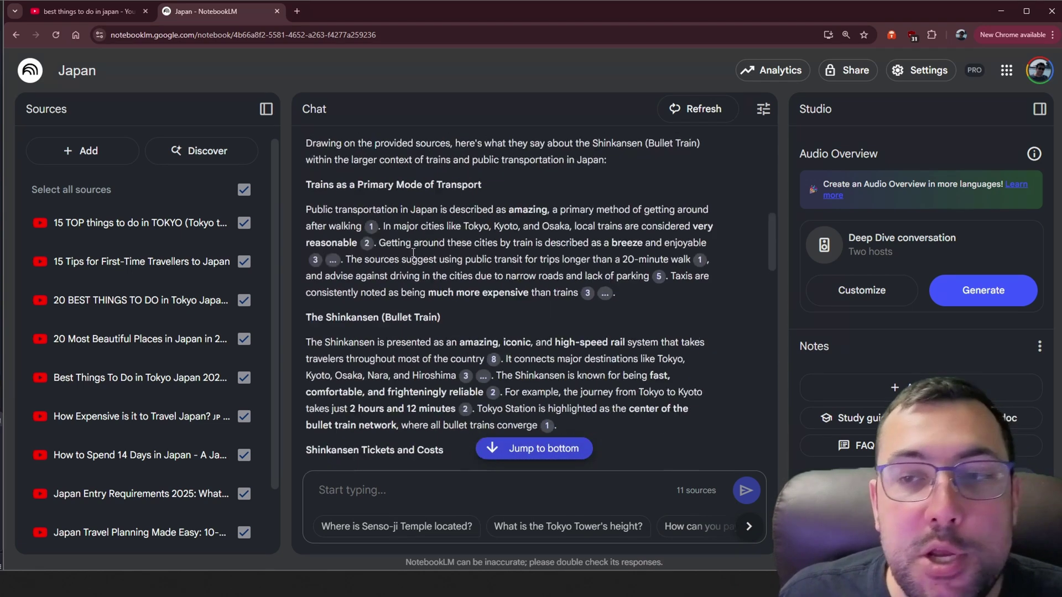
scroll(414, 252, "up", 1)
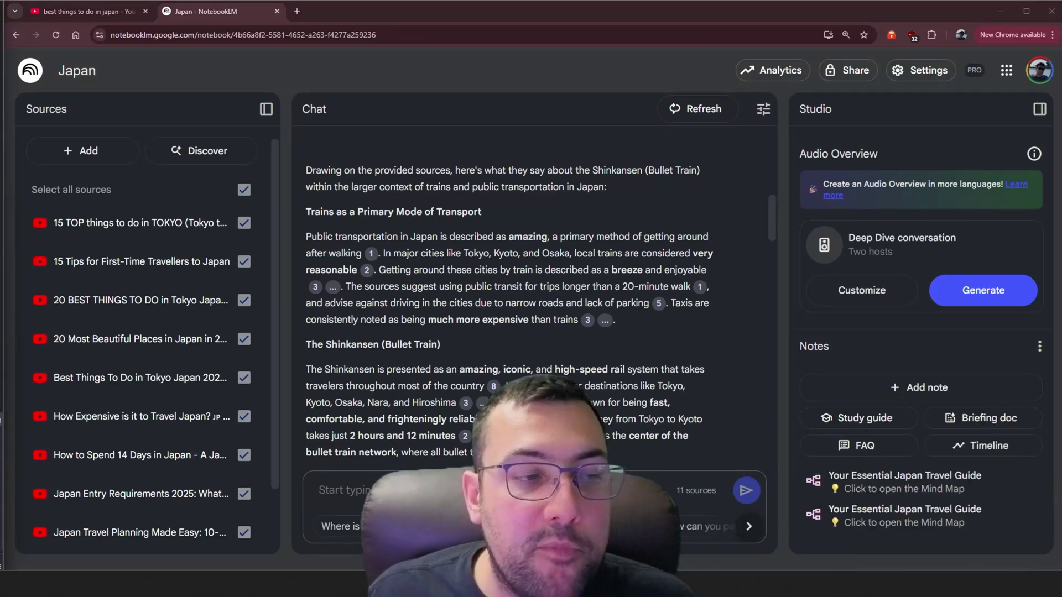
left_click(867, 489)
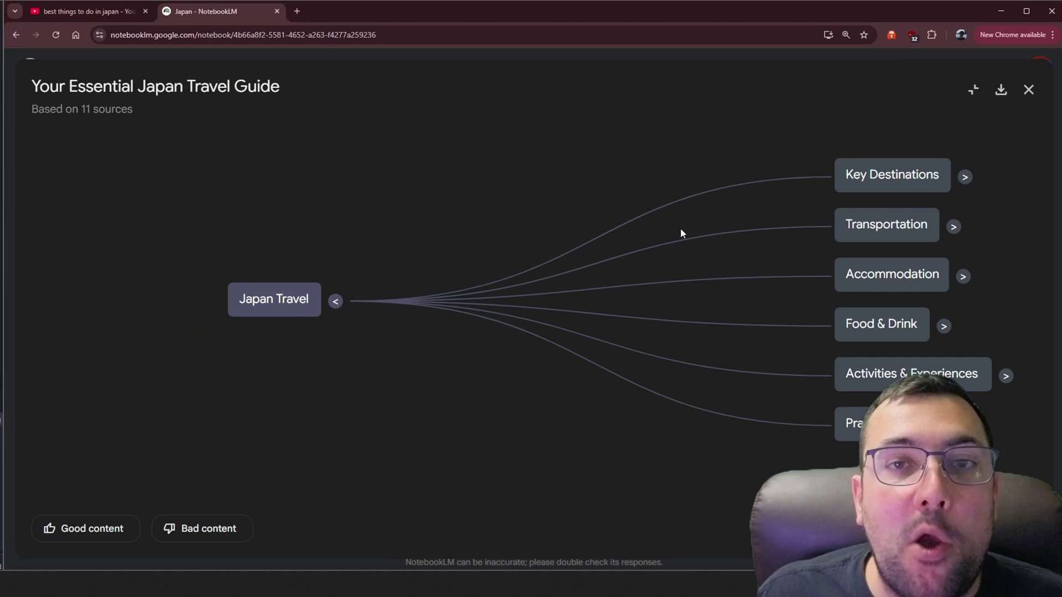
- Expand Kyoto, Mount Fuji, Takayama, Nagoya, Shizuoka and Kumano Kodo under Key Destinations
left_click_drag(680, 229, 285, 173)
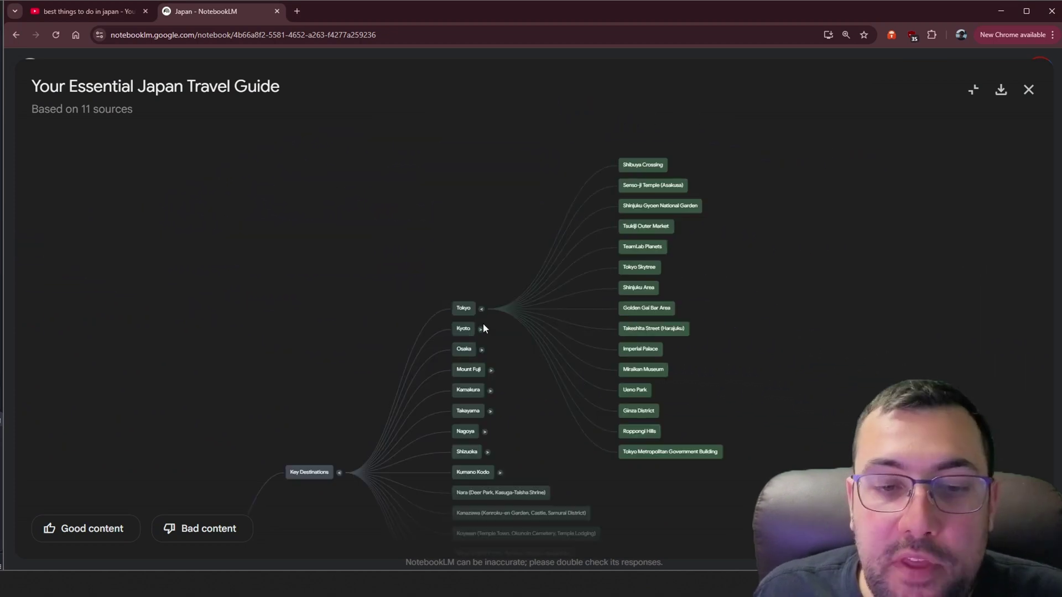
left_click(481, 330)
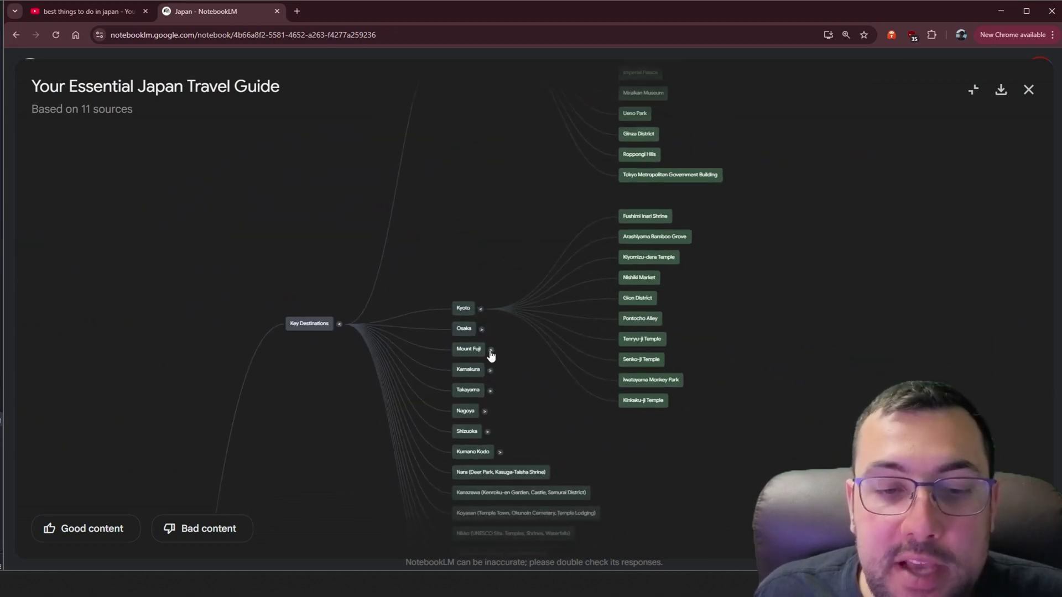
left_click(489, 352)
left_click(490, 351)
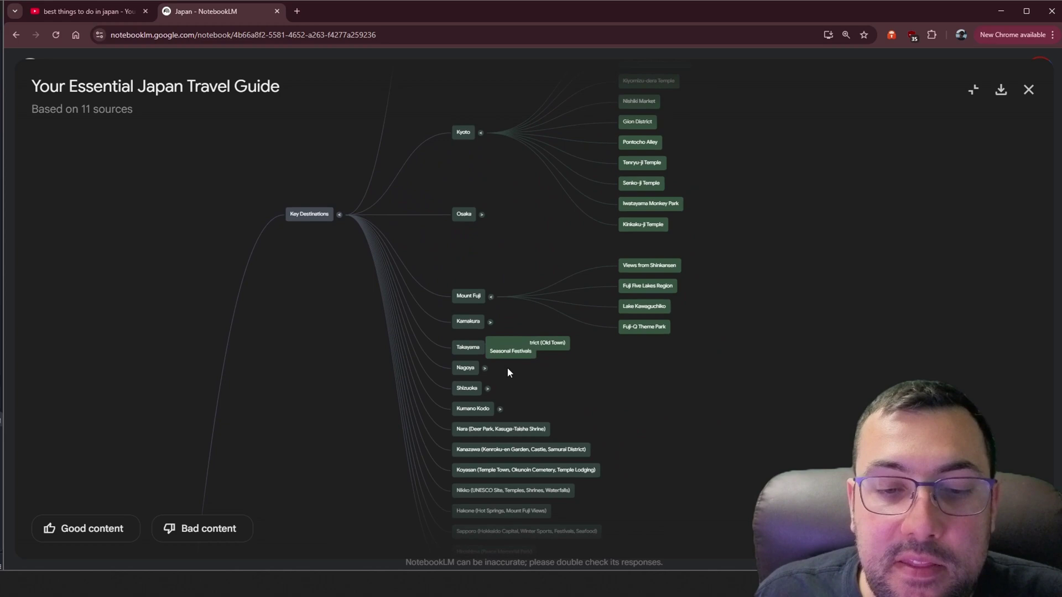
left_click(486, 330)
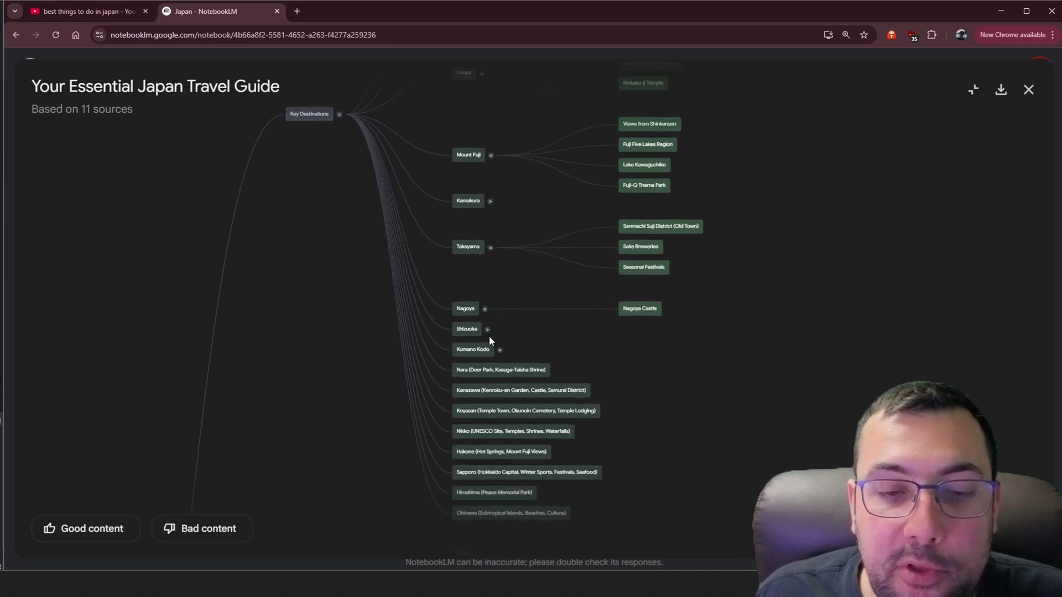
left_click(488, 327)
left_click(499, 333)
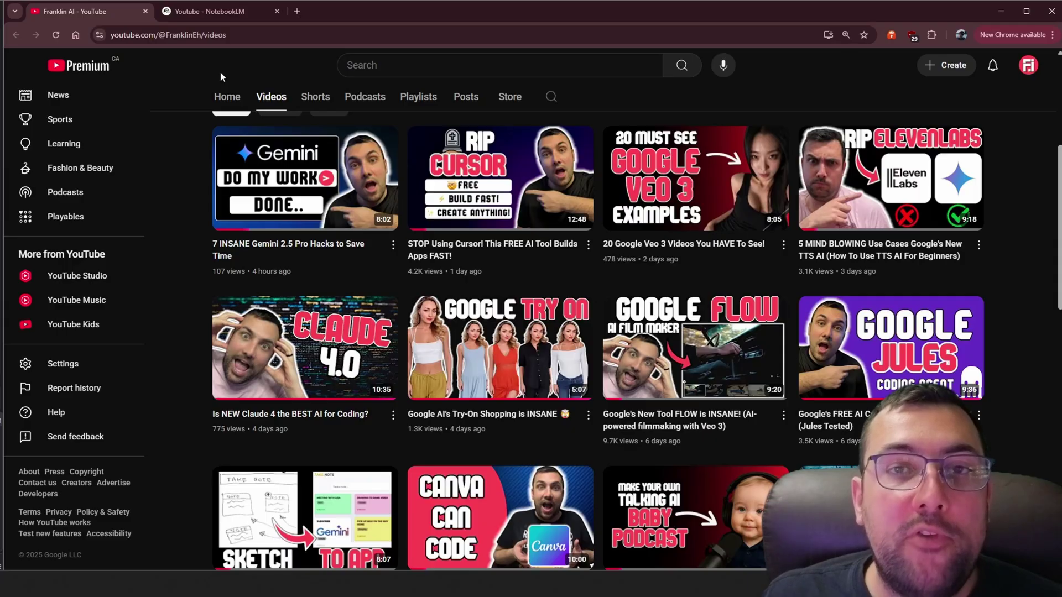
- Scroll to the top of the YouTube channel's Videos page
scroll(412, 258, "up", 3)
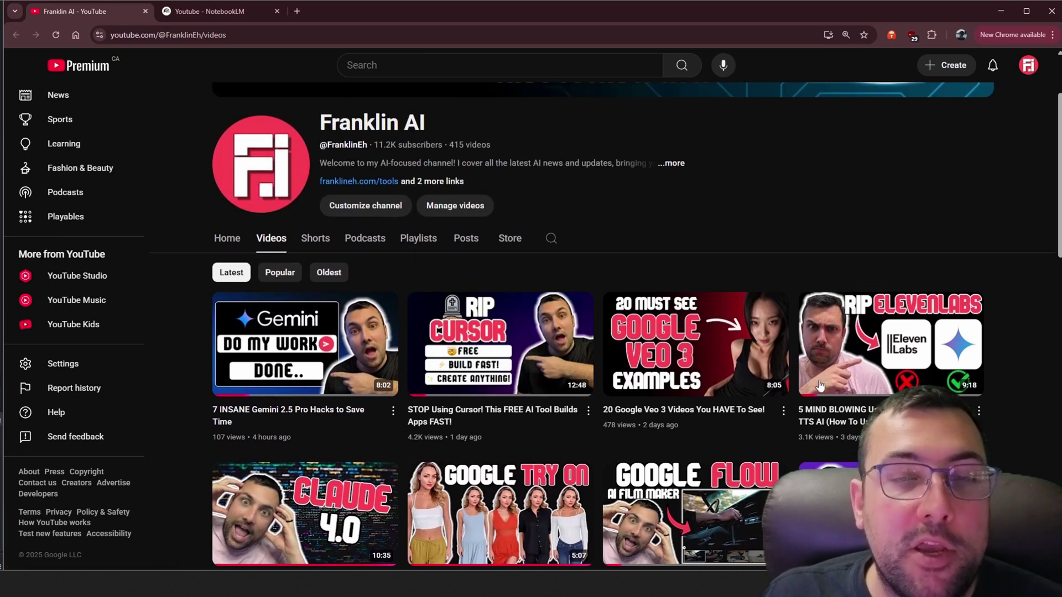
- Switch to the Youtube notebook and generate its Google AI Tools mind map
left_click(202, 11)
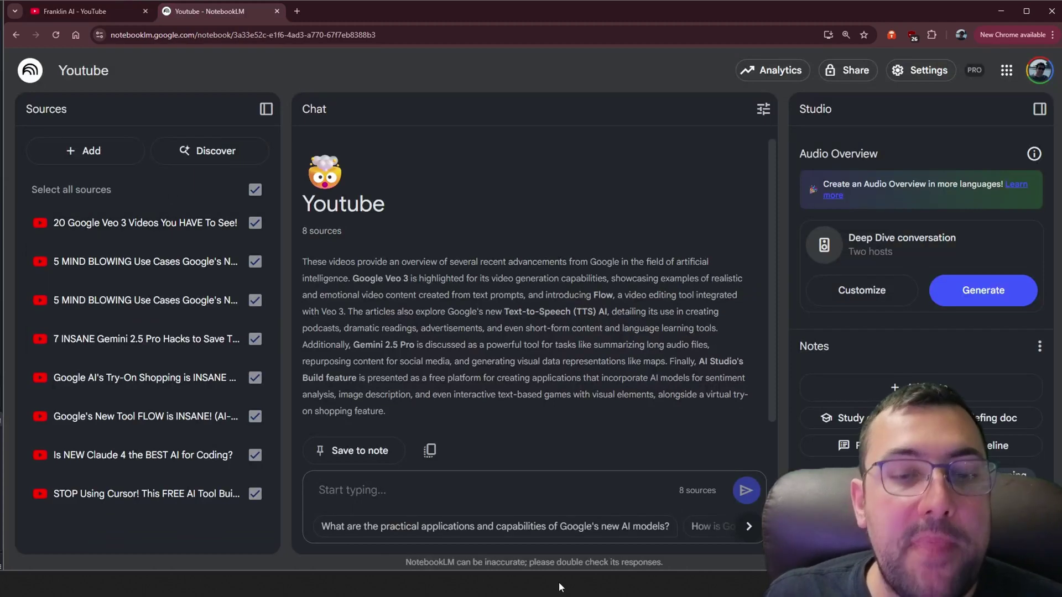
scroll(624, 416, "down", 1)
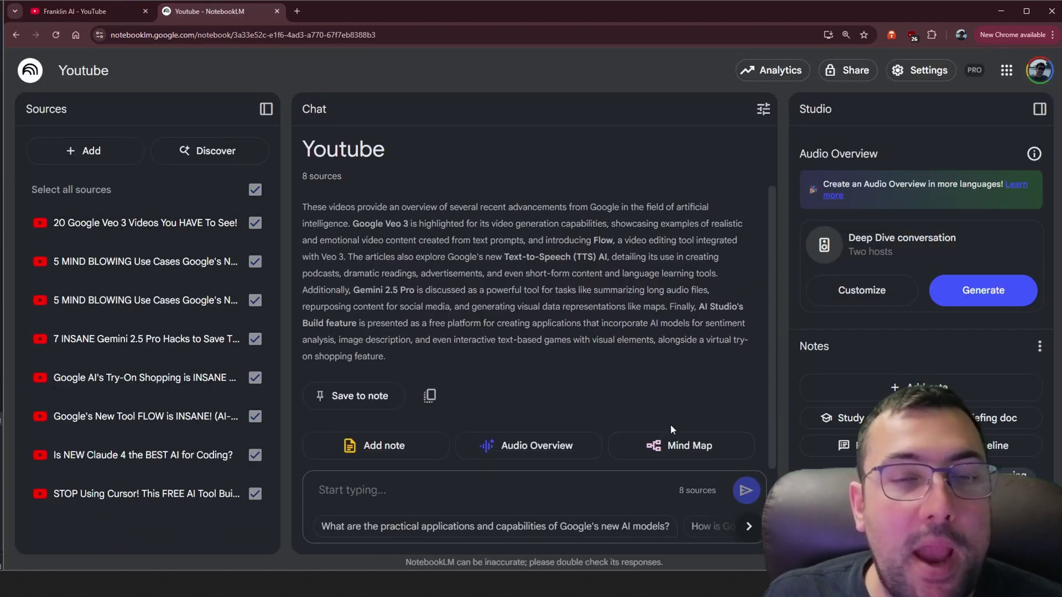
left_click(912, 476)
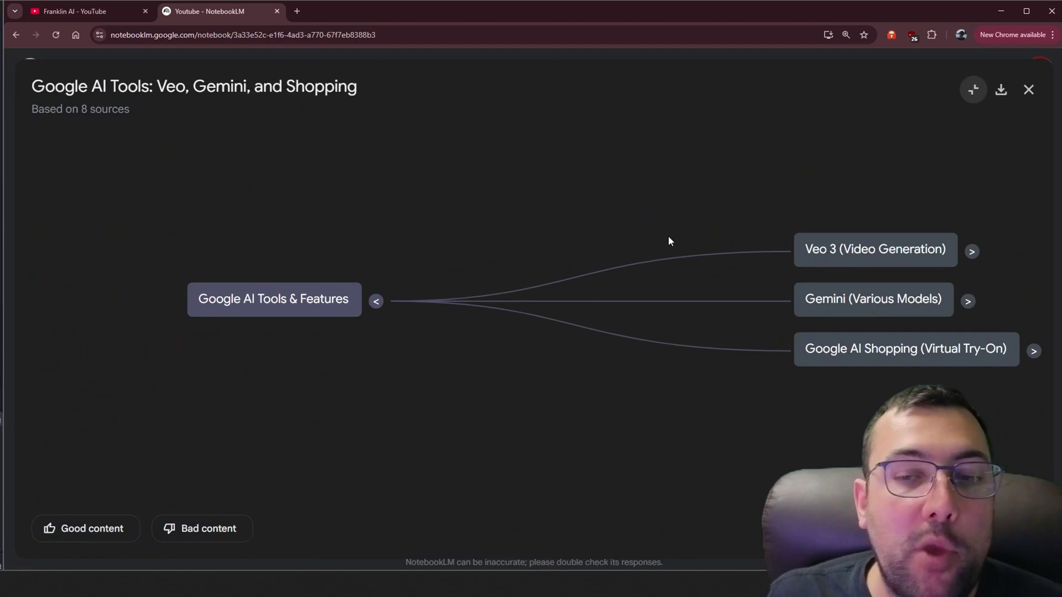
- Expand Veo 3, Examples, Flow (AI Video Editing) and Creation Methods in the mind map
left_click(971, 252)
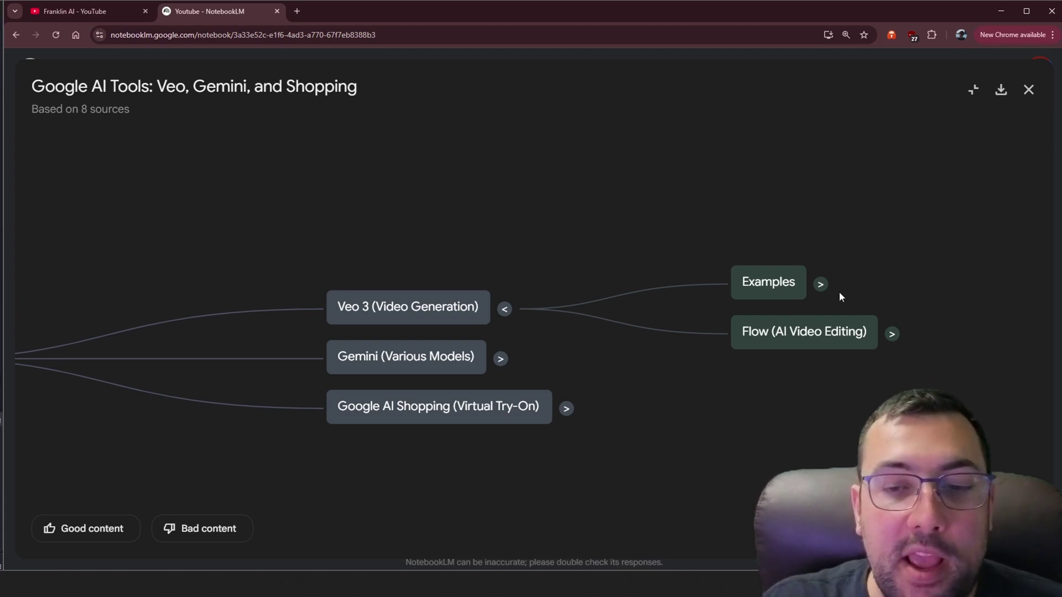
left_click(820, 284)
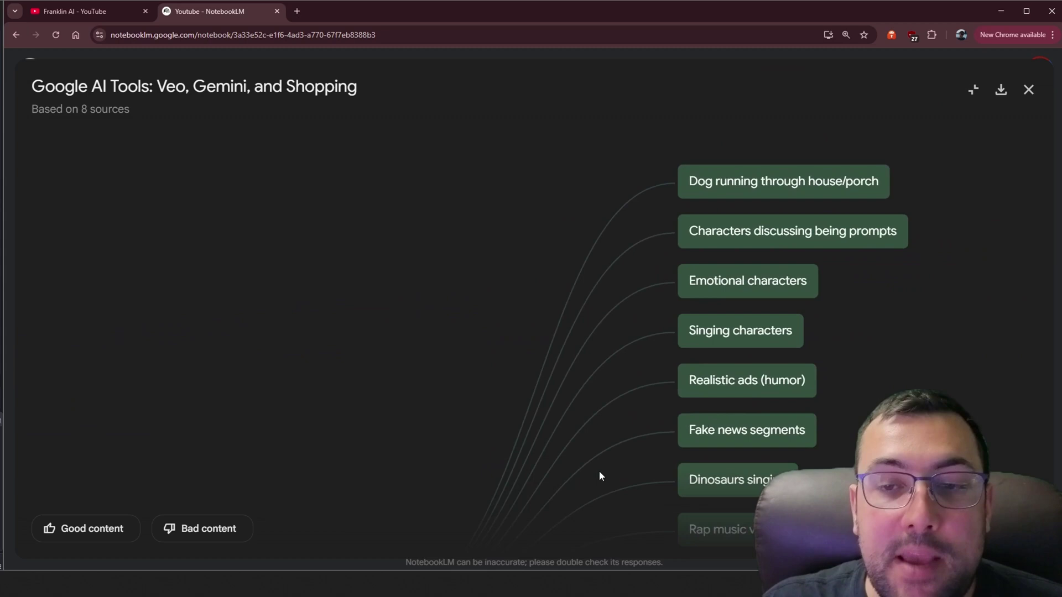
left_click_drag(595, 462, 666, 151)
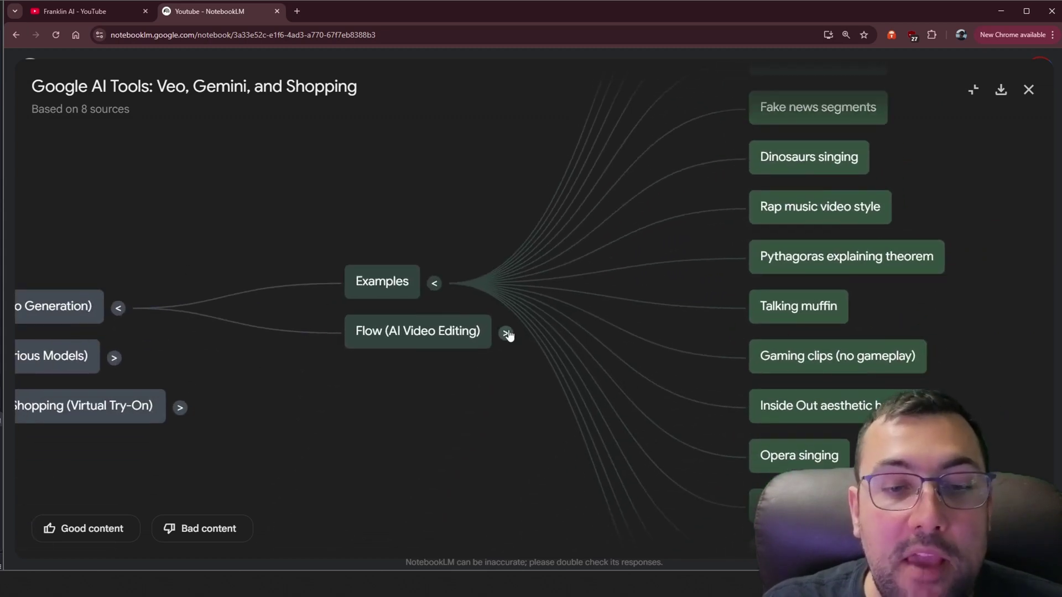
left_click(506, 333)
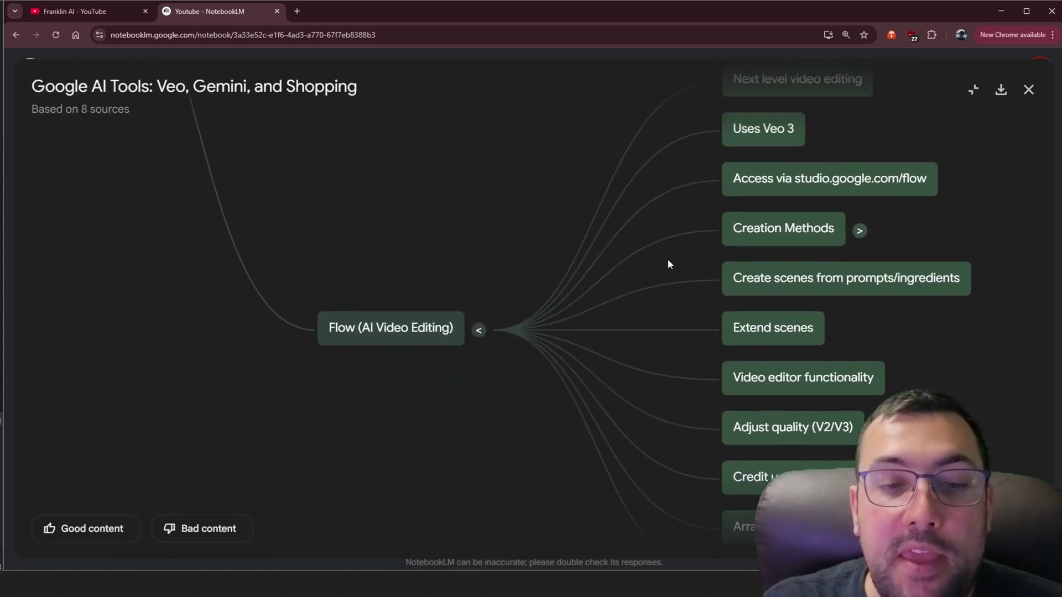
left_click_drag(668, 258, 553, 336)
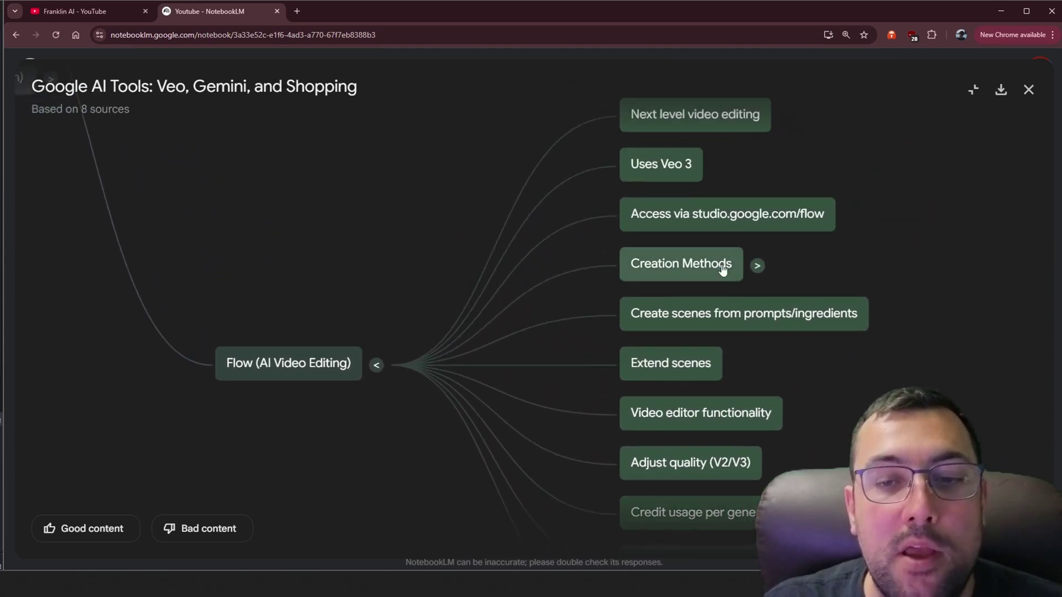
left_click(756, 266)
left_click_drag(536, 267, 829, 300)
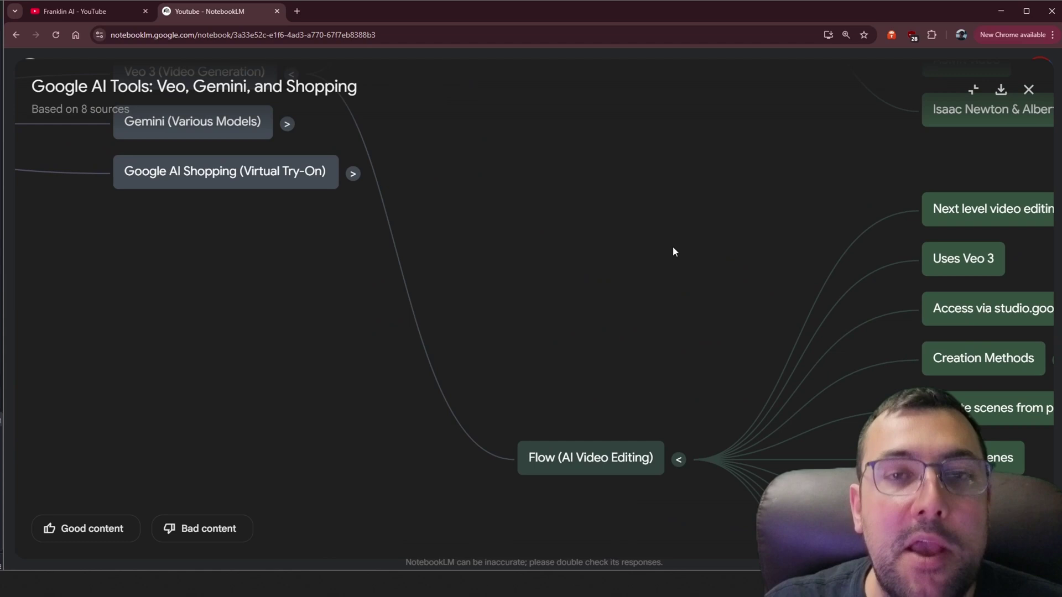
left_click_drag(717, 252, 472, 326)
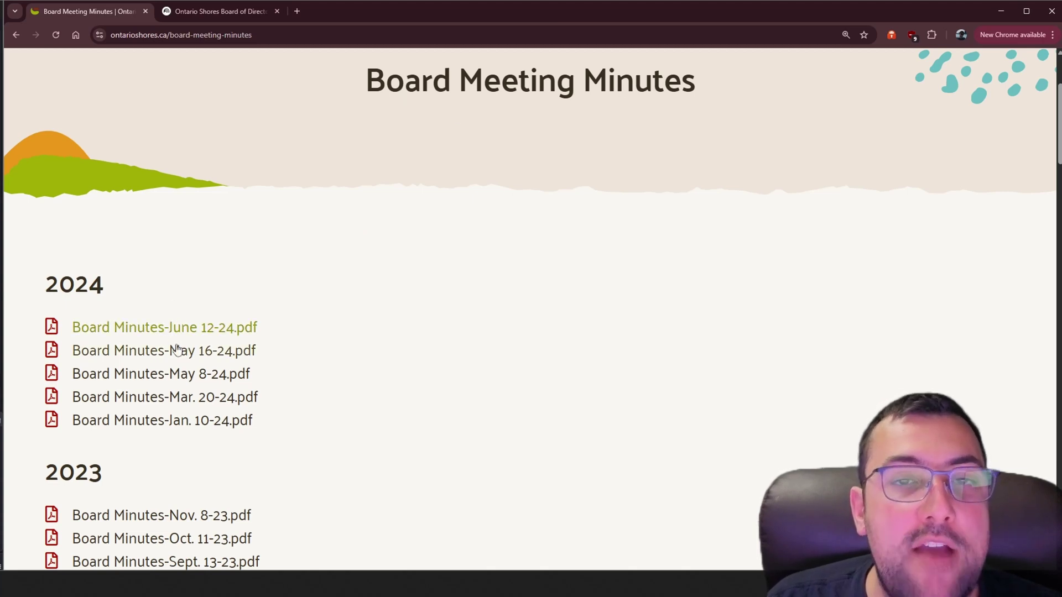
- Switch to the Ontario Shores Board of Directors notebook tab
left_click(211, 11)
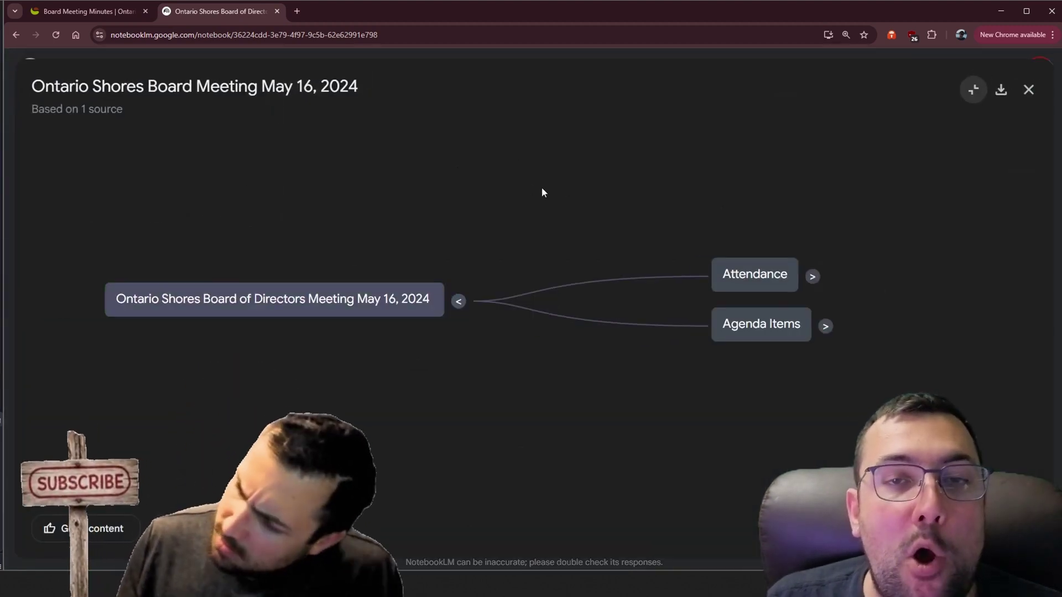
- Expand Attendance and Agenda Items to show all seven agenda topics
left_click(812, 278)
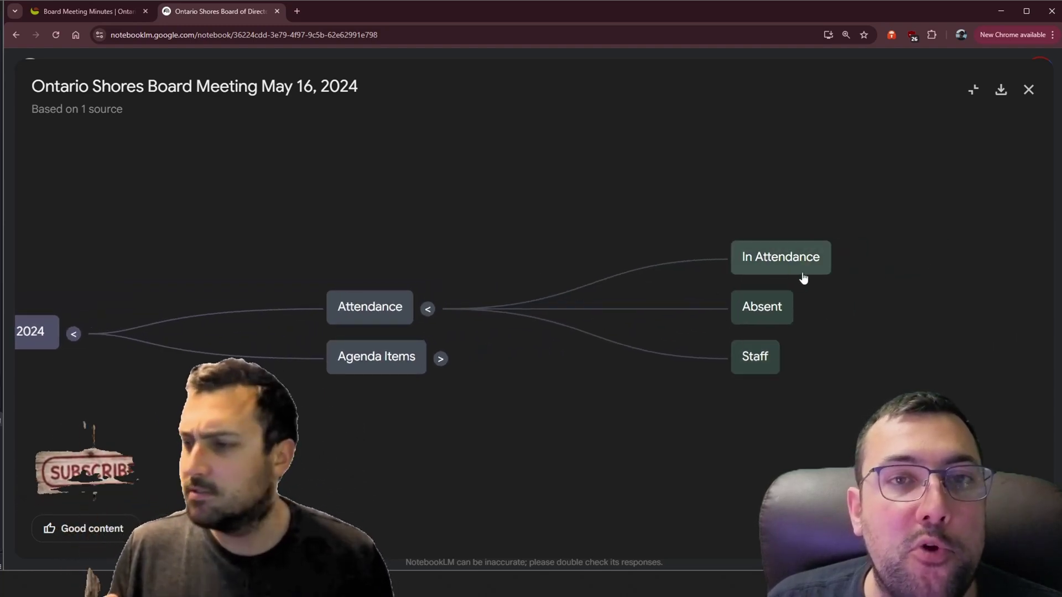
scroll(481, 365, "up", 3)
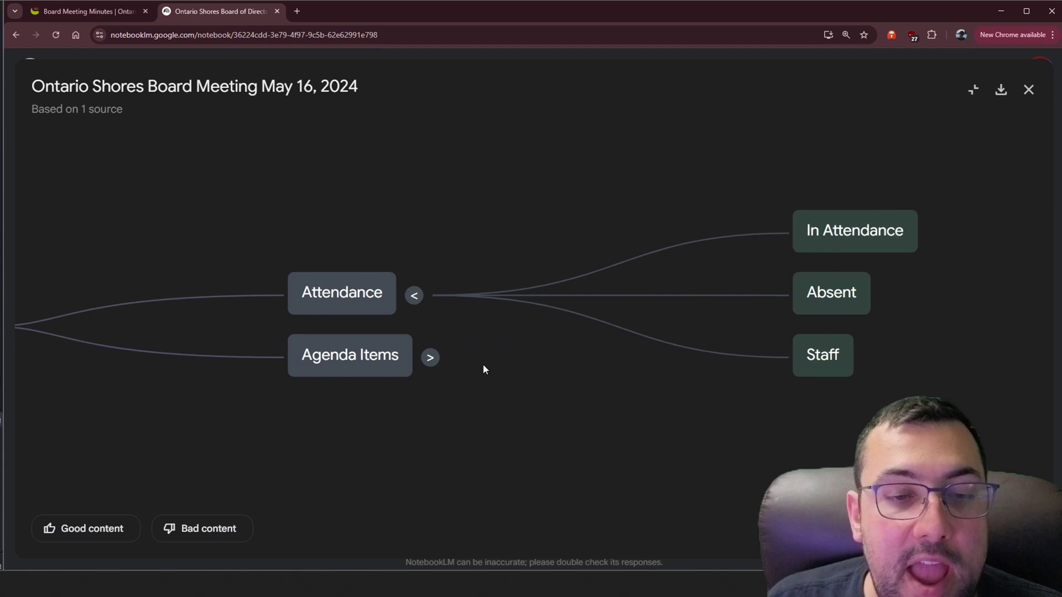
left_click(423, 359)
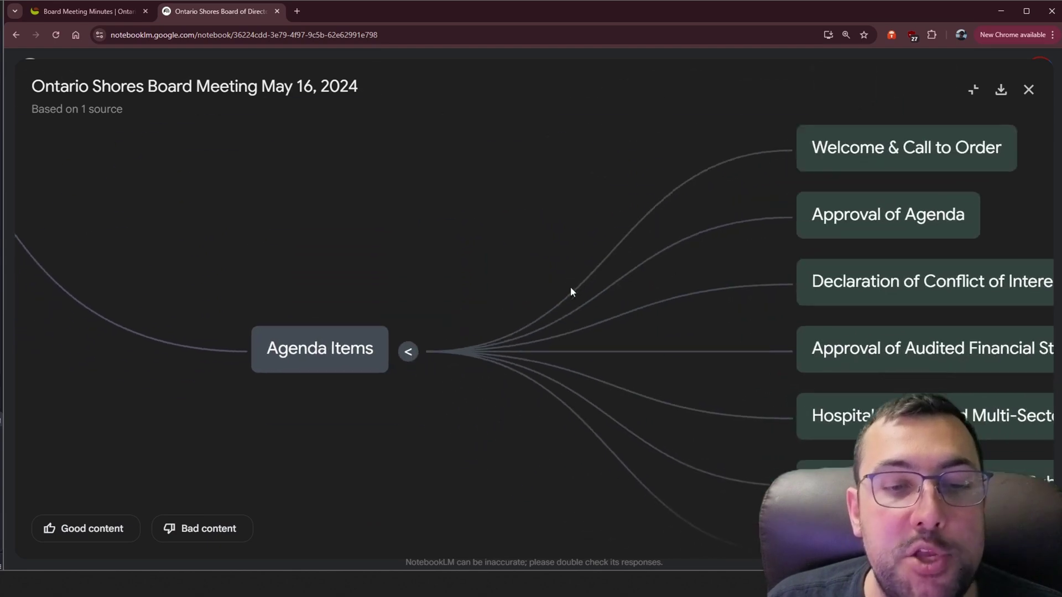
left_click_drag(570, 286, 111, 303)
scroll(376, 276, "down", 2)
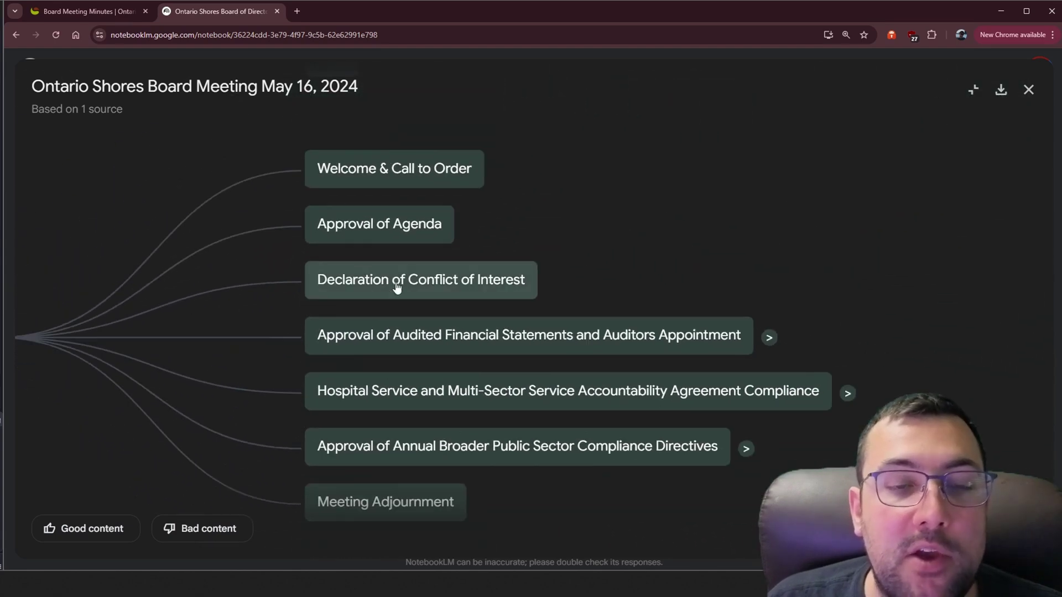
left_click_drag(621, 223, 587, 173)
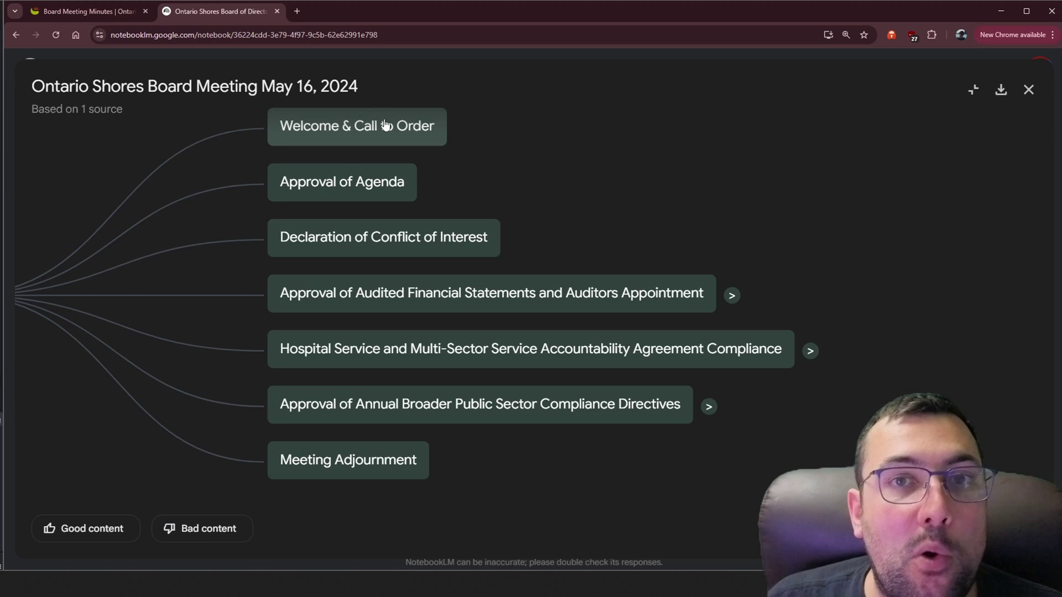
left_click(128, 10)
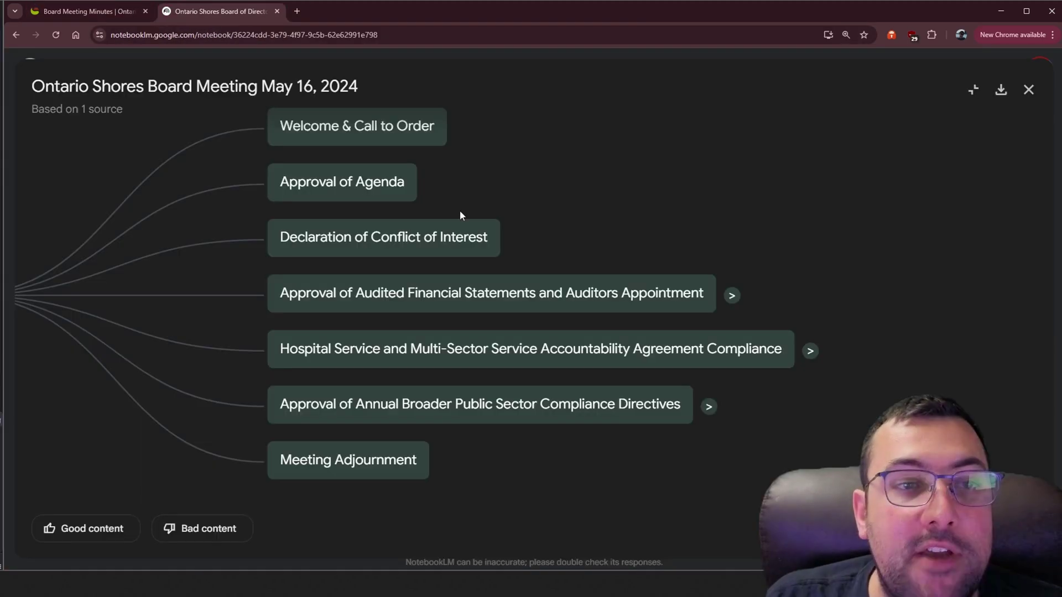
left_click(218, 11)
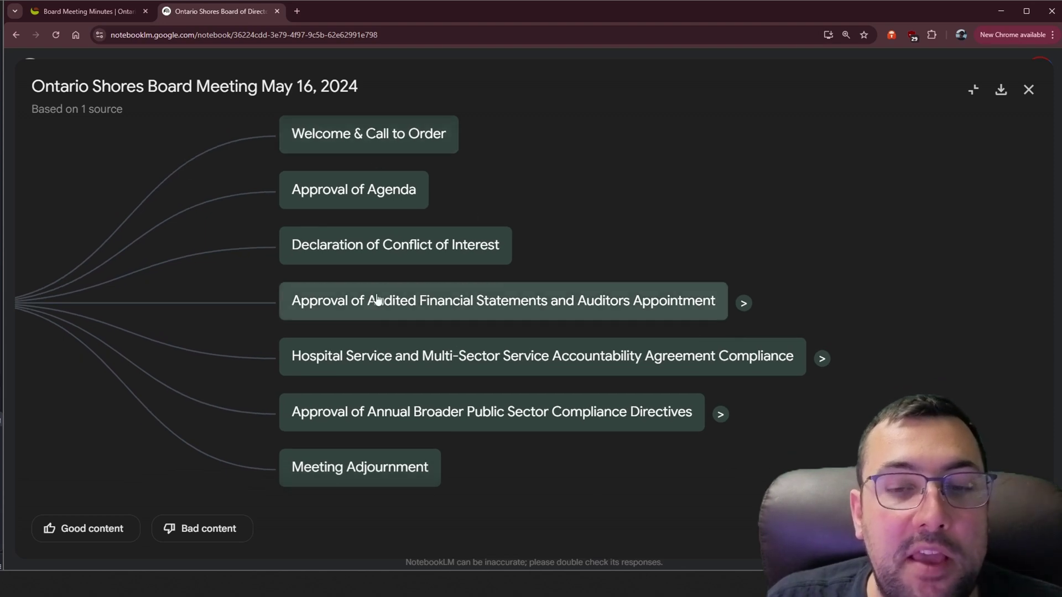
- Expand the audited financial statements, HSAA and BPS compliance items, then ask about the Q4 HSAA/MSAA motion
left_click(743, 303)
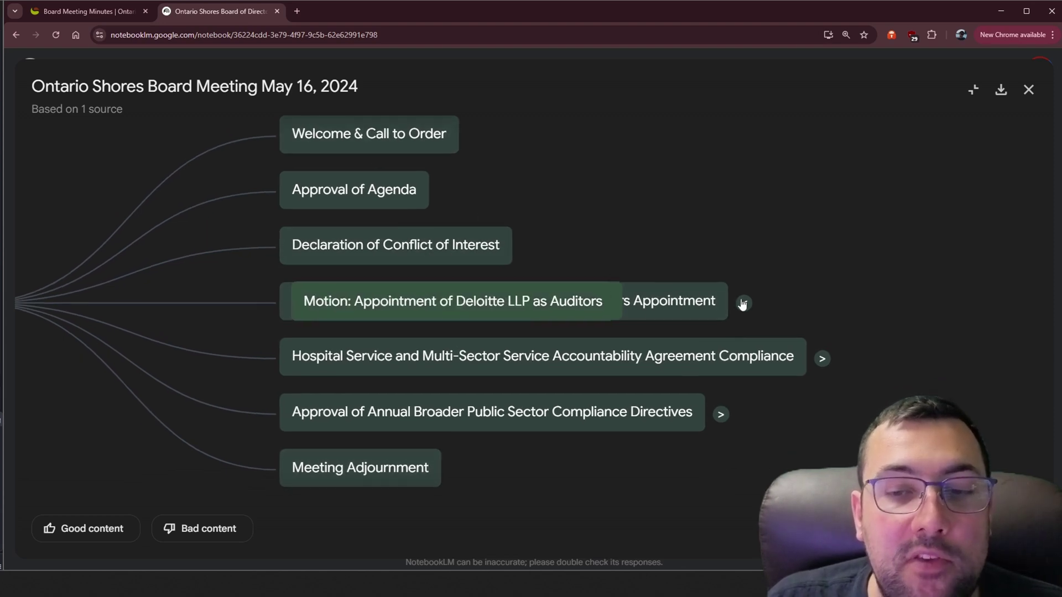
left_click(722, 315)
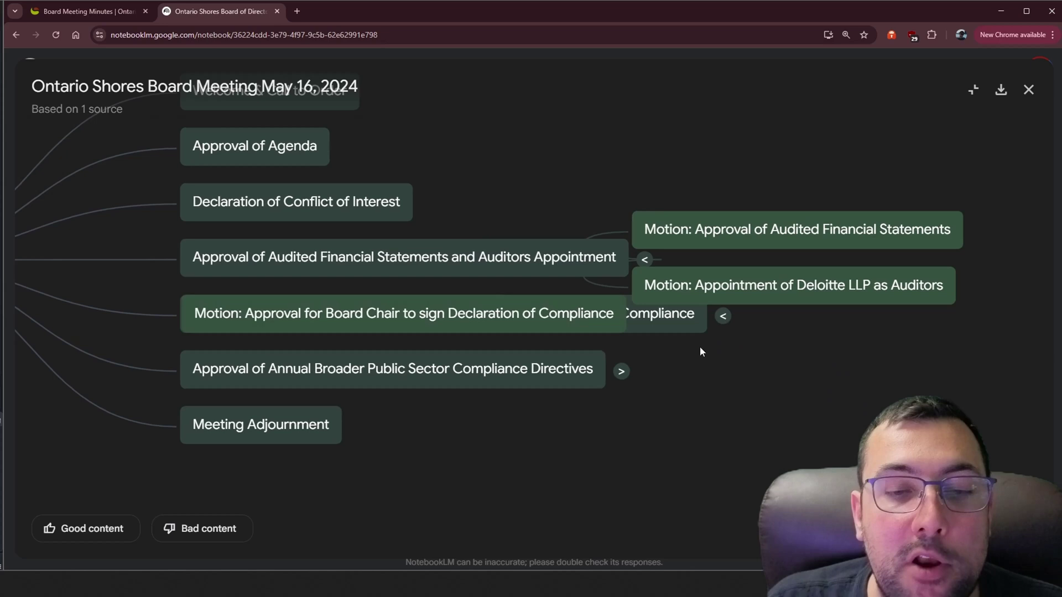
left_click(742, 366)
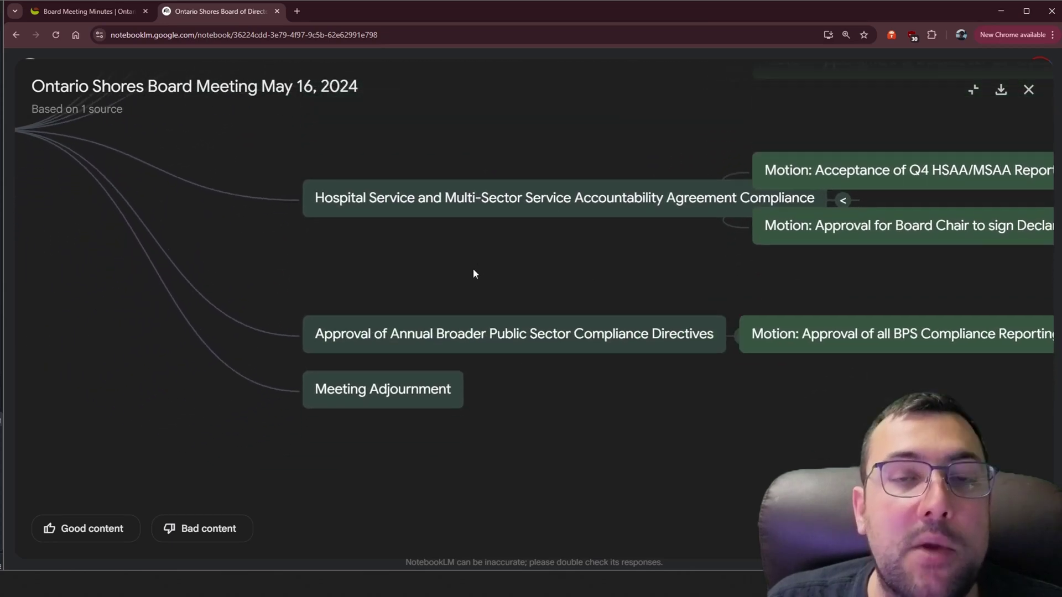
left_click_drag(568, 271, 501, 495)
scroll(523, 343, "down", 3)
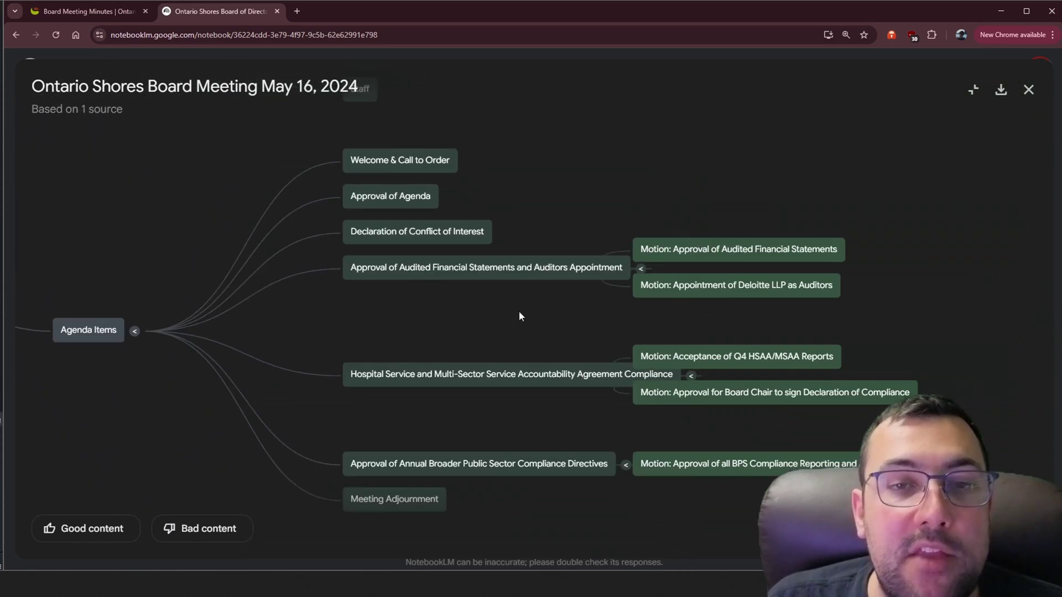
left_click(728, 358)
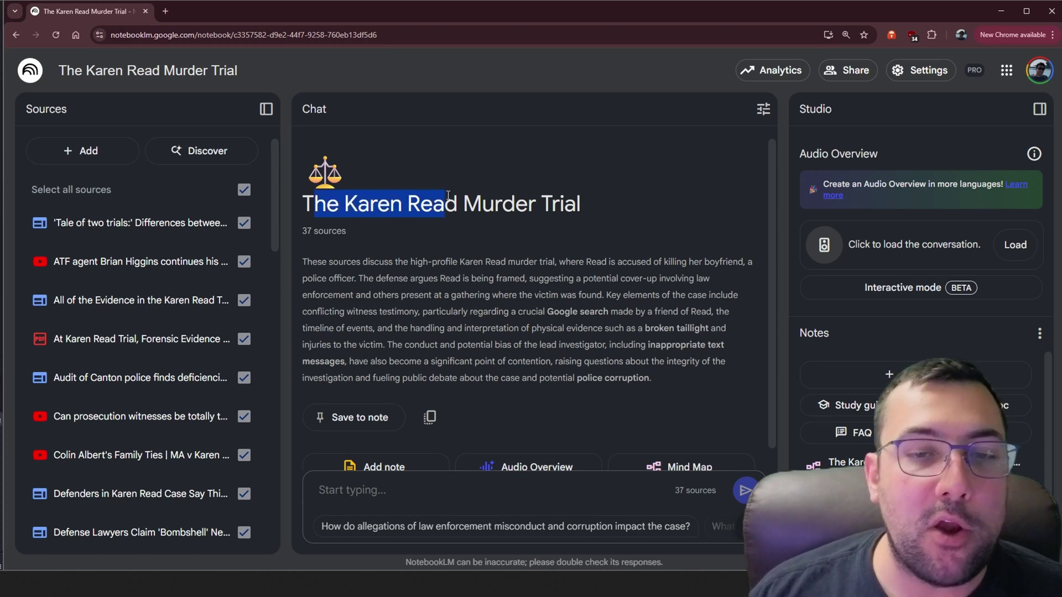
- Generate the Karen Read trial mind map and expand Key Individuals and one person's details
scroll(240, 241, "down", 15)
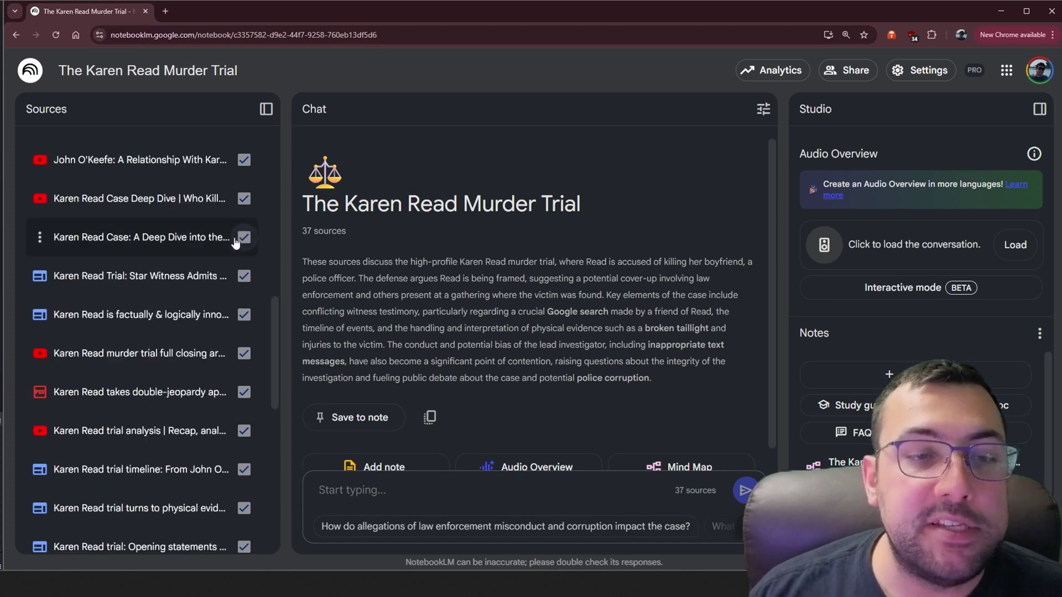
scroll(240, 241, "up", 10)
left_click(841, 462)
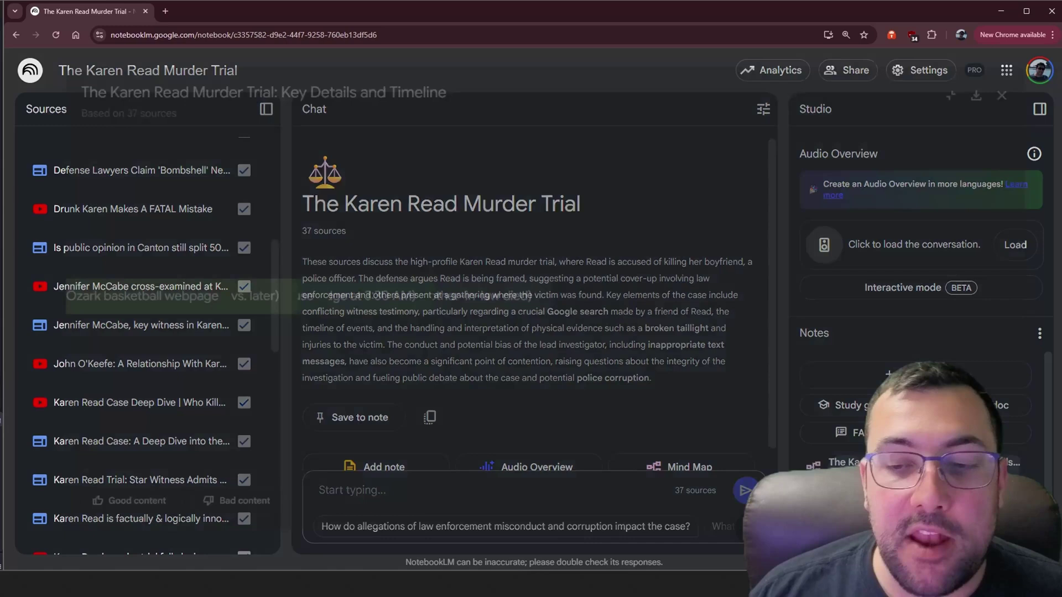
left_click_drag(439, 252, 265, 213)
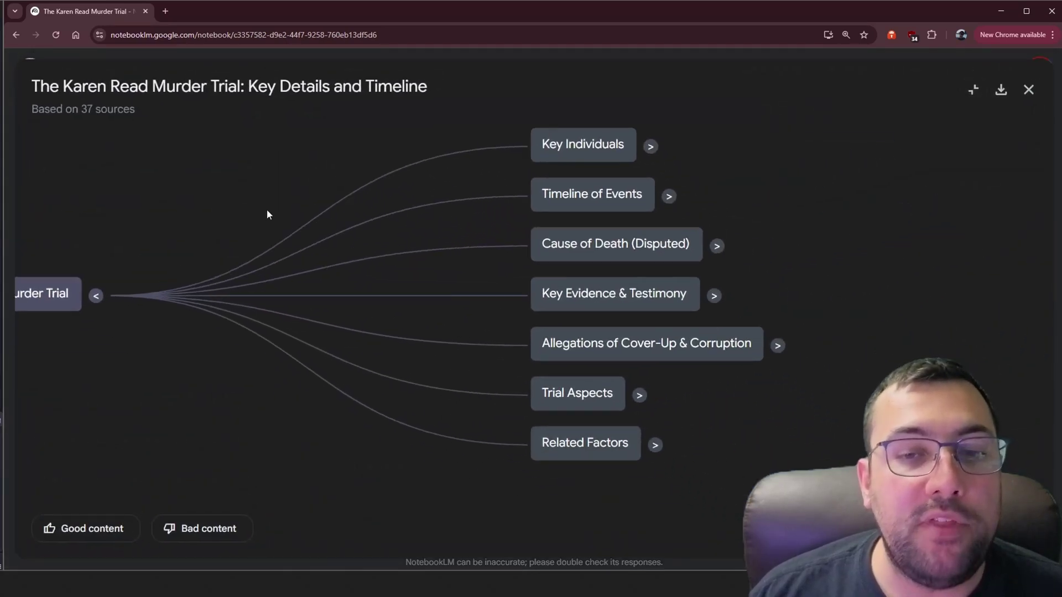
left_click(601, 143)
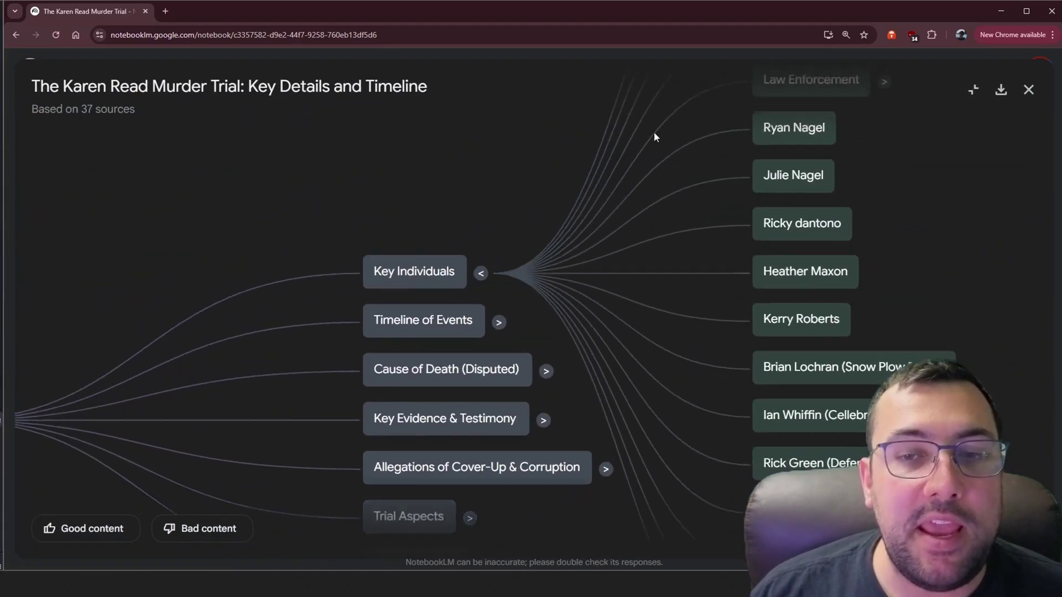
left_click(607, 239)
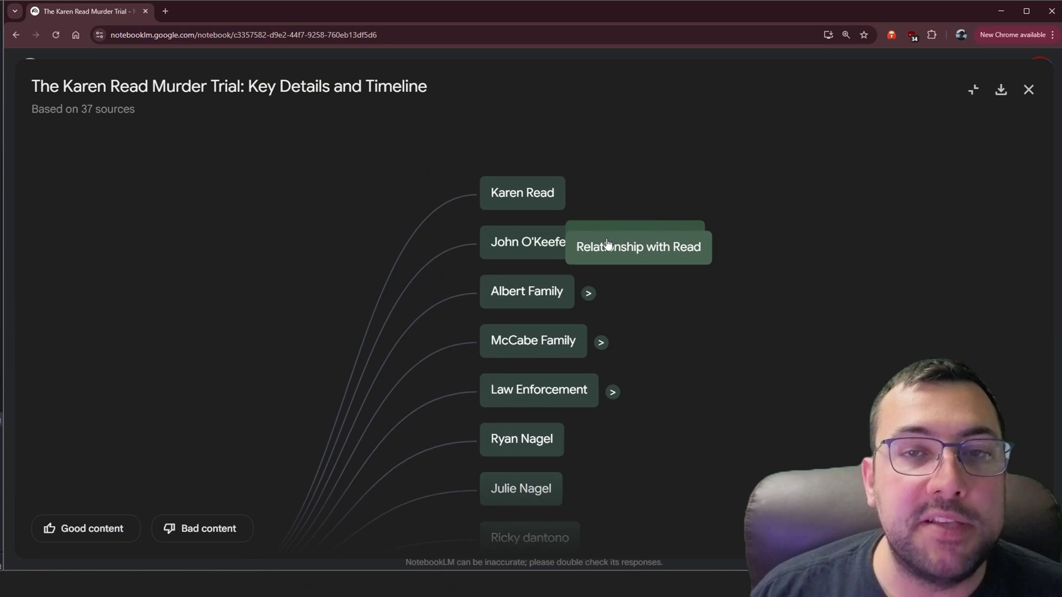
left_click_drag(277, 308, 361, 181)
left_click_drag(350, 366, 476, 148)
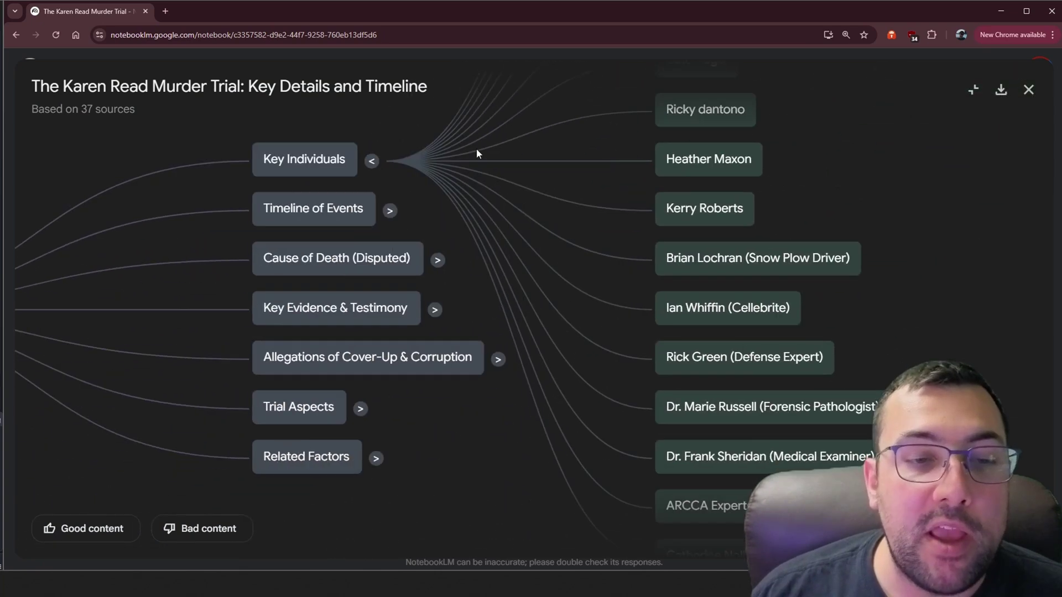
- Expand Timeline of Events and pan through its dated entries back to the root
left_click(388, 215)
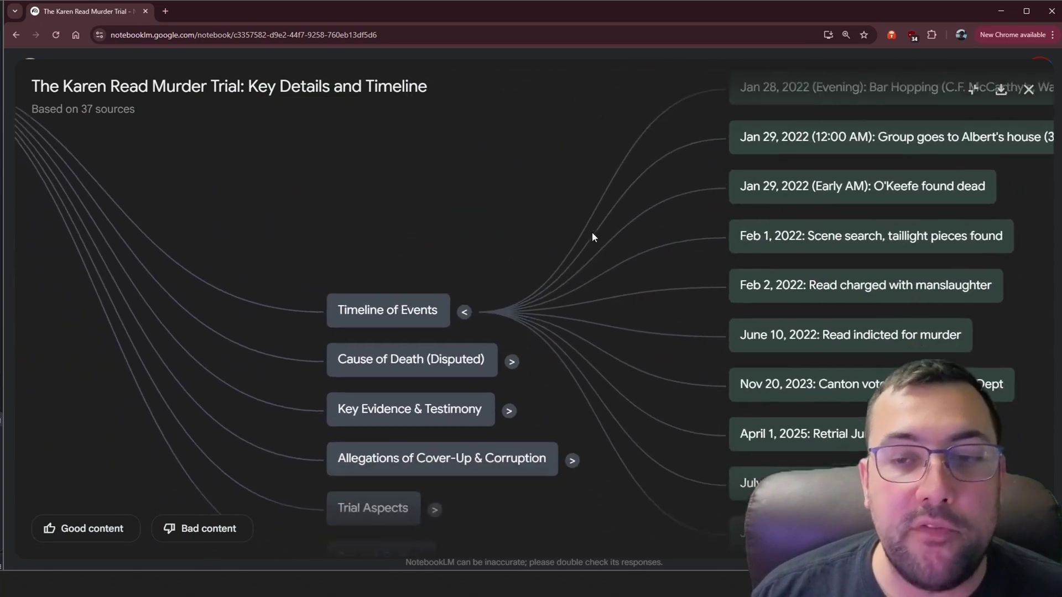
left_click_drag(371, 305, 170, 267)
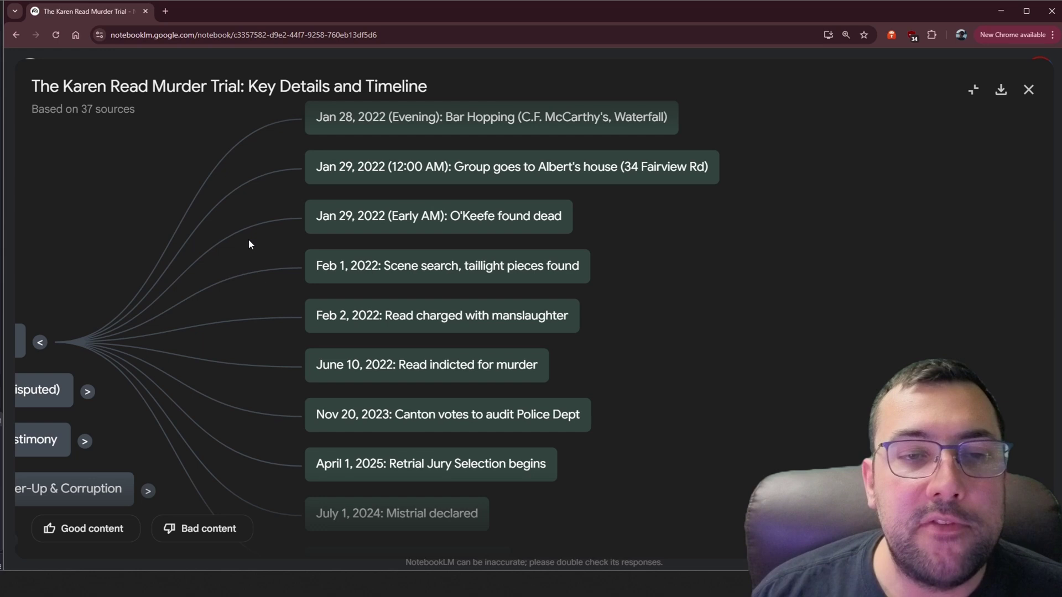
scroll(237, 230, "down", 3)
left_click_drag(287, 250, 499, 210)
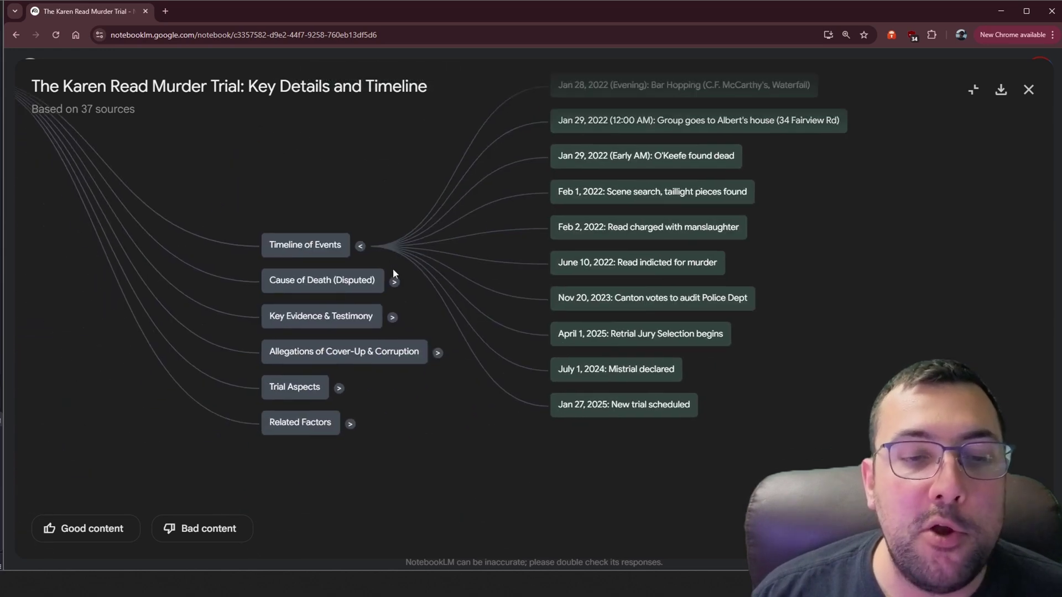
left_click_drag(433, 224, 516, 286)
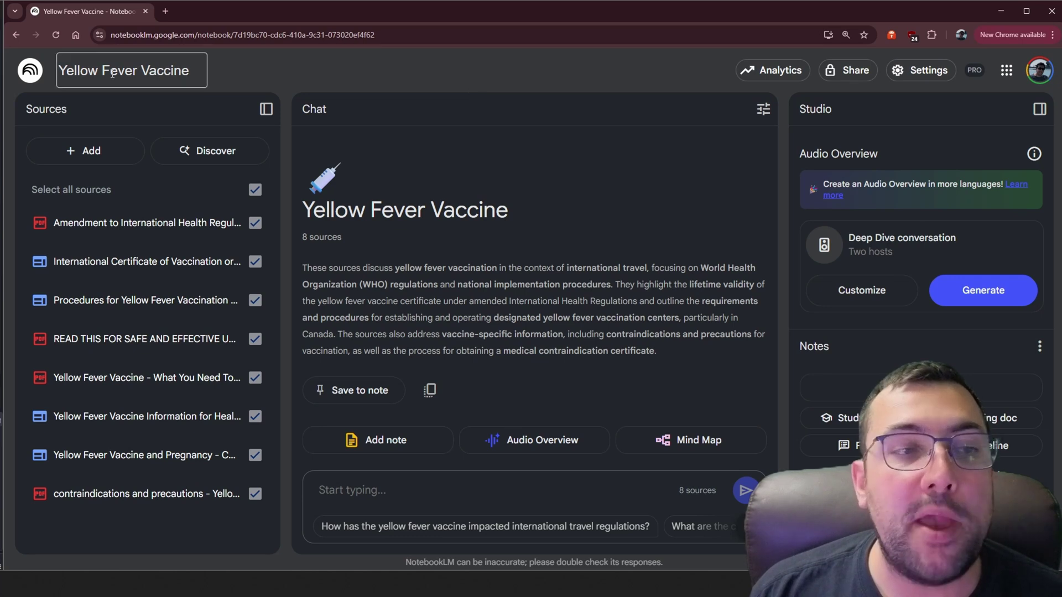
- Expand Booster Doses and its 'Consider additional doses for:' branch, then pan to show the five groups
left_click_drag(62, 70, 167, 70)
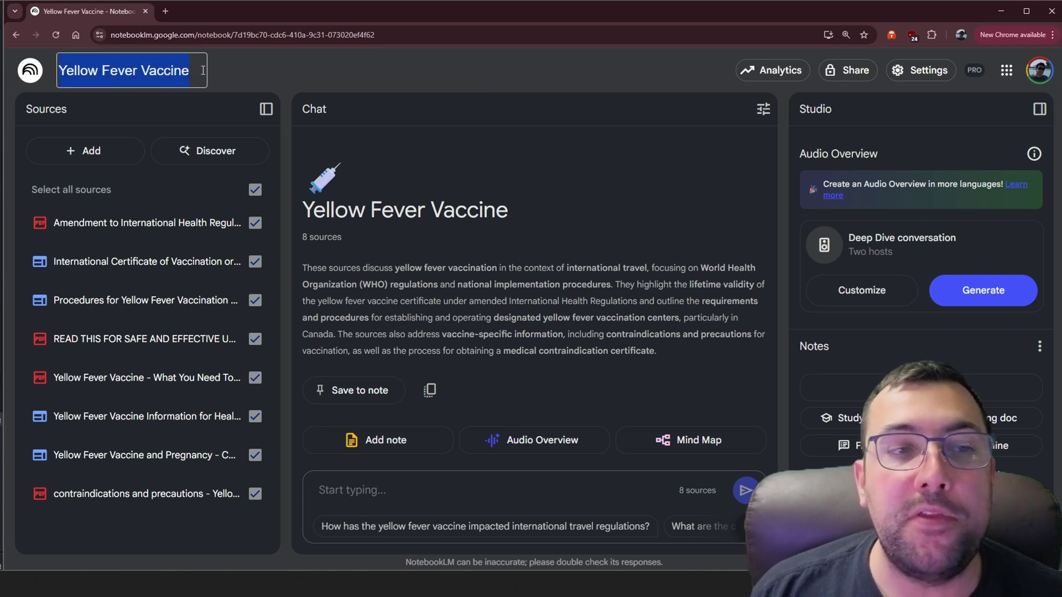
left_click(357, 109)
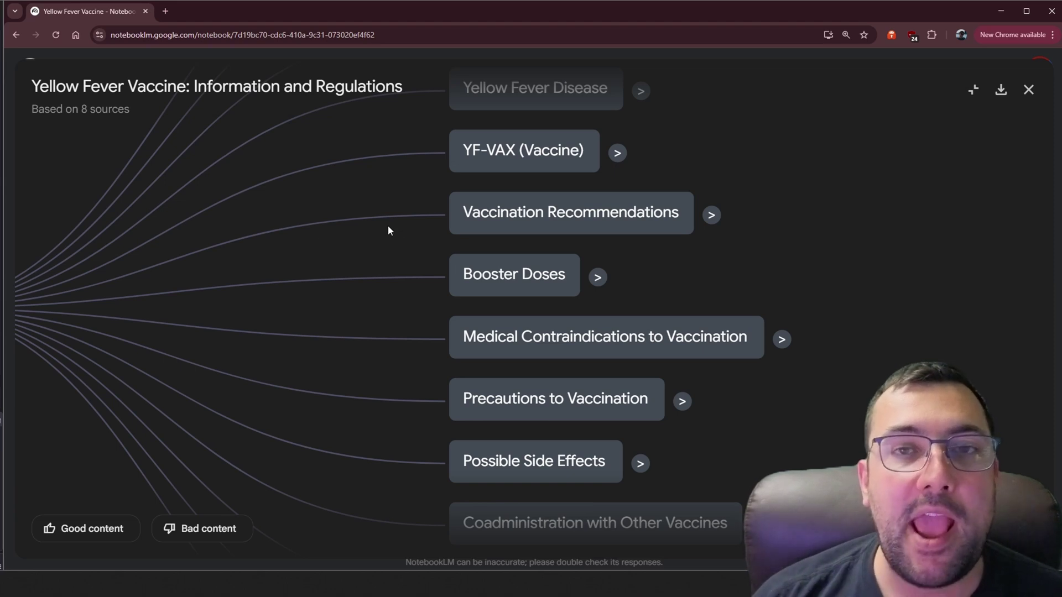
left_click(605, 281)
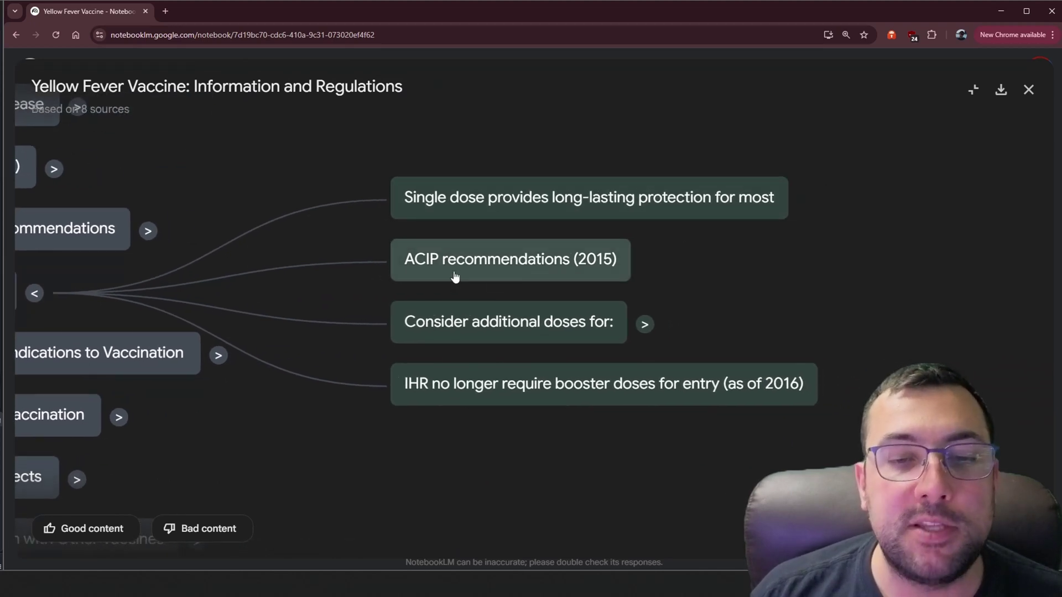
left_click(646, 324)
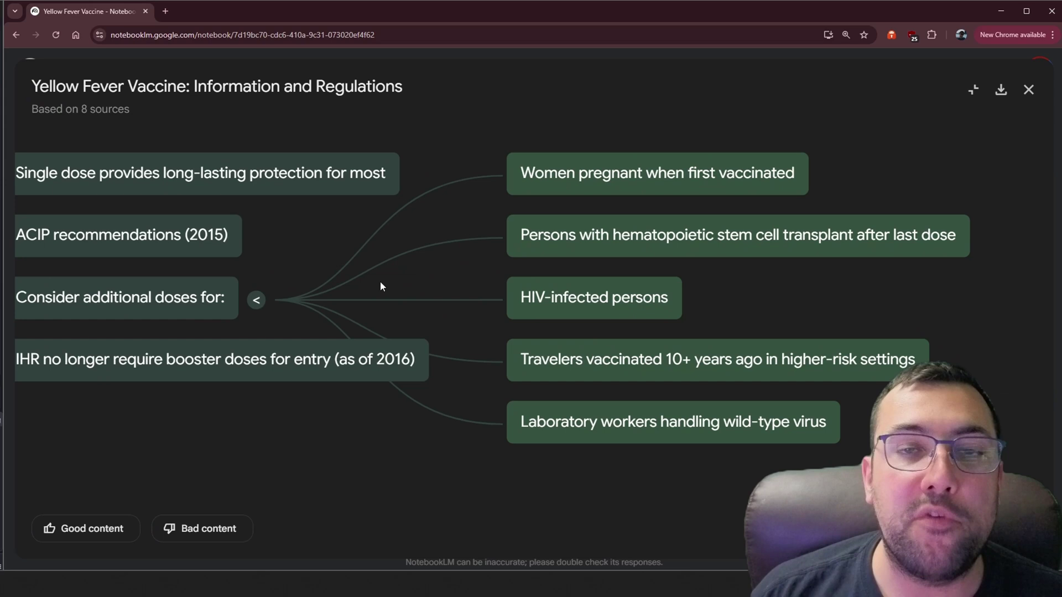
left_click_drag(380, 281, 570, 269)
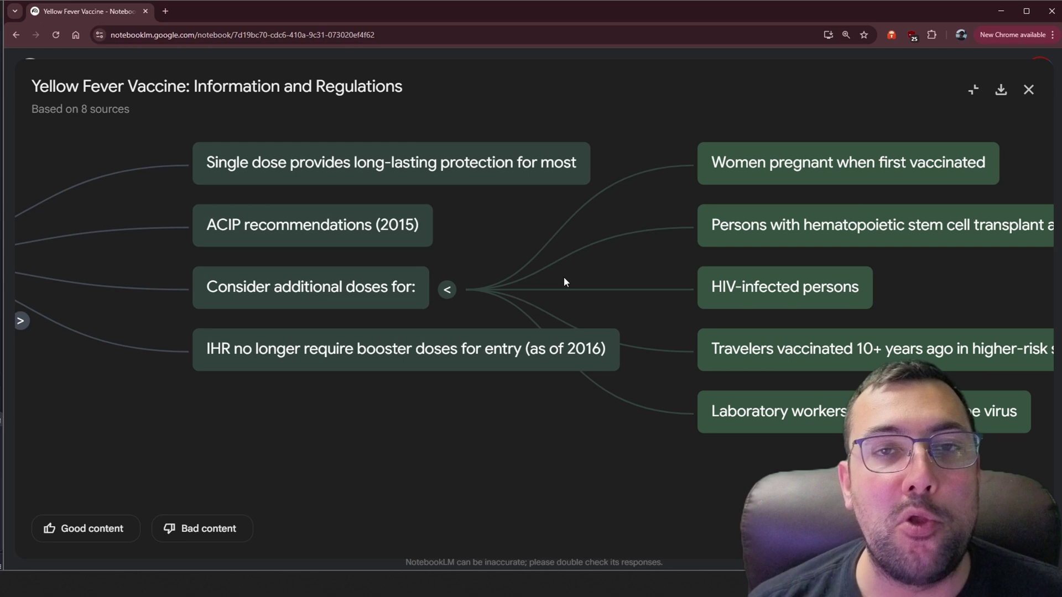
- Ask the chat about stem cell transplant recipients and enlarge the mind map to full view
left_click(786, 236)
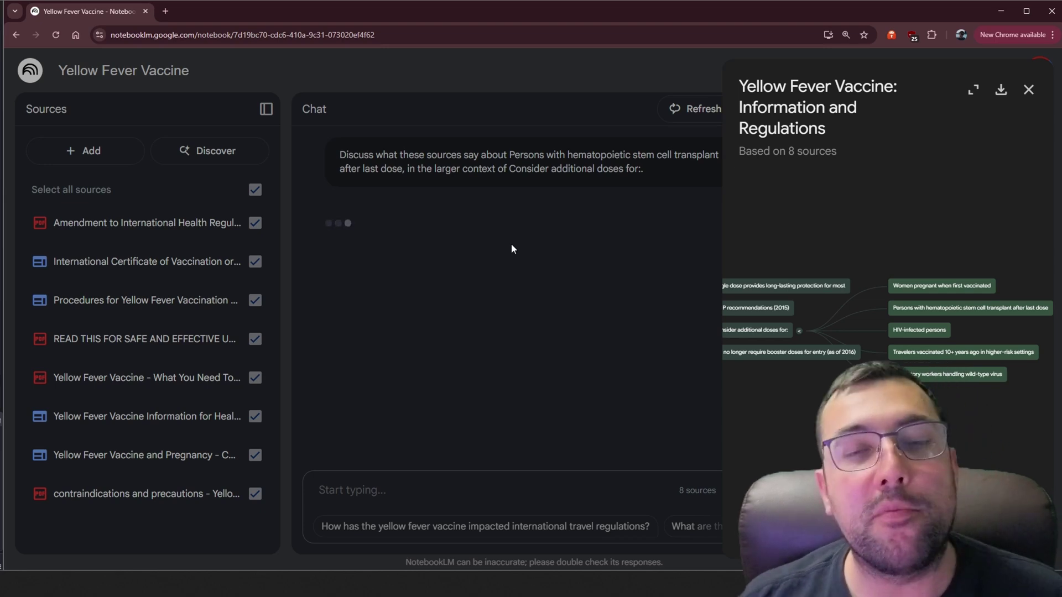
left_click(982, 85)
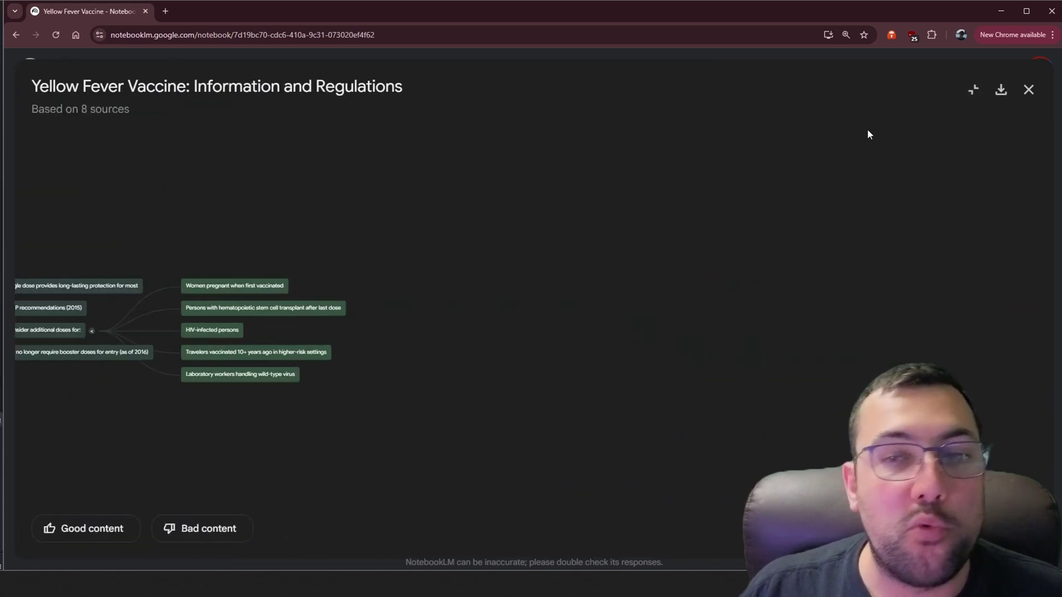
left_click(1029, 90)
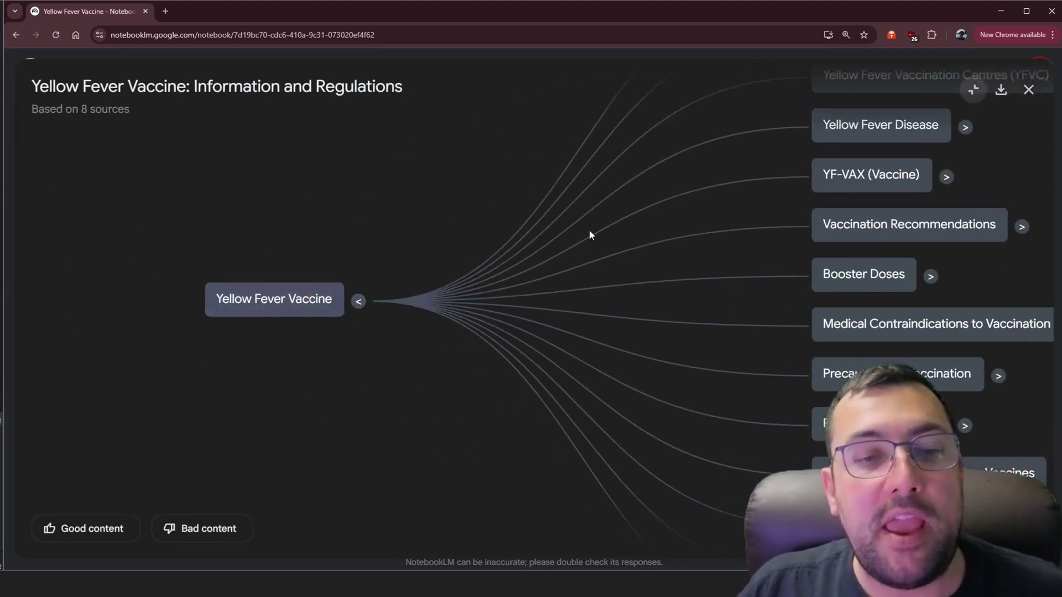
- Download the Yellow Fever Vaccine mind map and bring its top branch into view
left_click_drag(589, 230, 455, 308)
left_click(1001, 90)
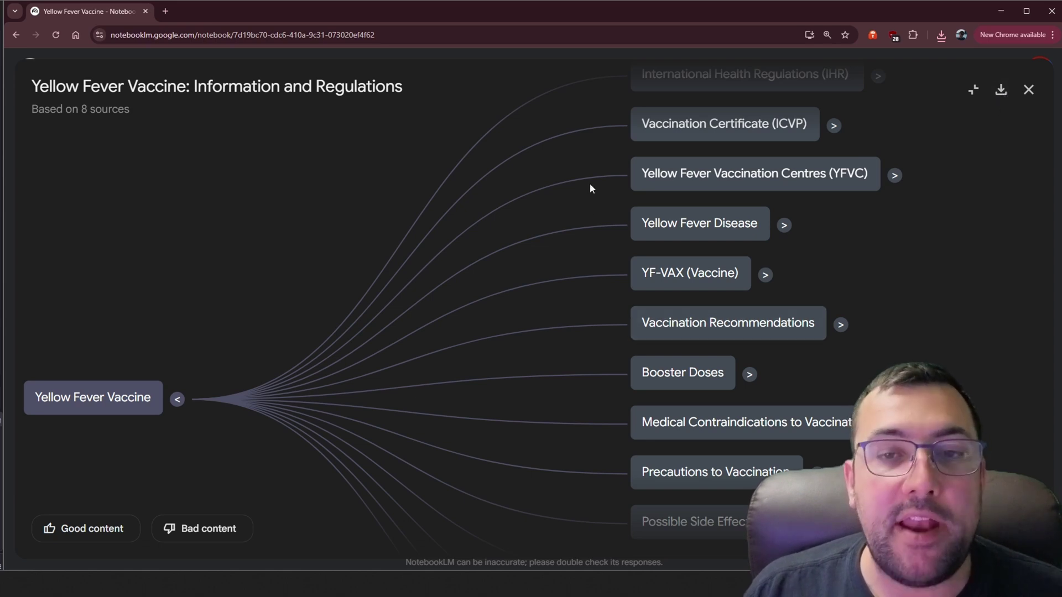
scroll(546, 214, "down", 3)
left_click_drag(541, 165, 526, 206)
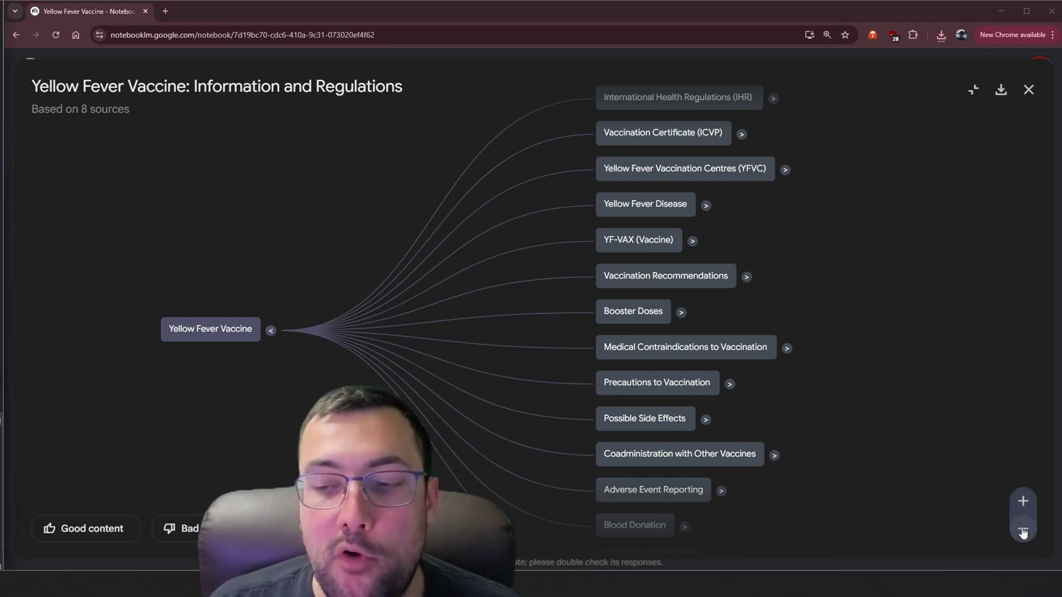
- Zoom the map out, then slightly back in, so branches from International Health Regulations (IHR) to Pregnancy and Vaccine fit
left_click(1023, 531)
left_click(1025, 502)
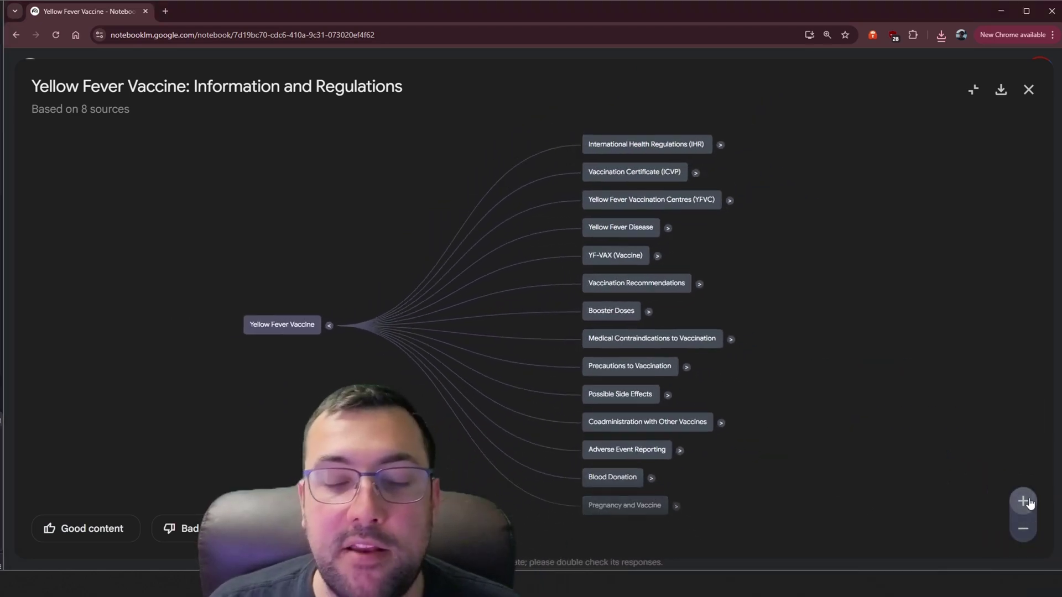